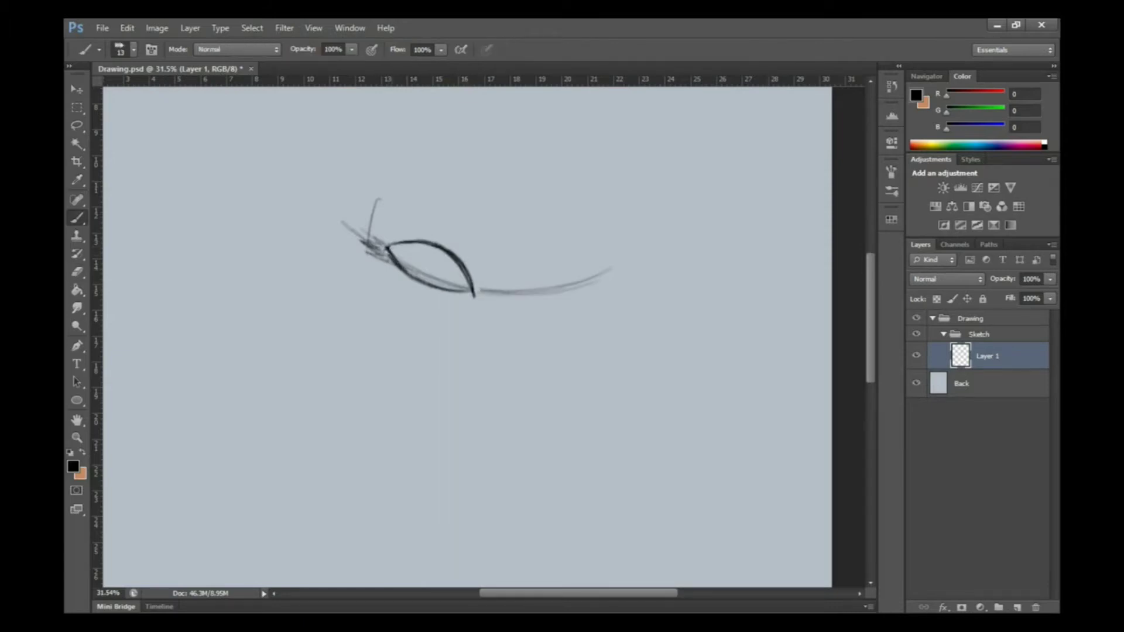
Close the left eye outline and sketch both eyebrows.
{"action": "left_click_drag", "start_coordinate": [629, 253], "coordinate": [551, 305]}
{"action": "left_click_drag", "start_coordinate": [566, 254], "coordinate": [638, 213]}
{"action": "left_click_drag", "start_coordinate": [405, 205], "coordinate": [495, 260]}
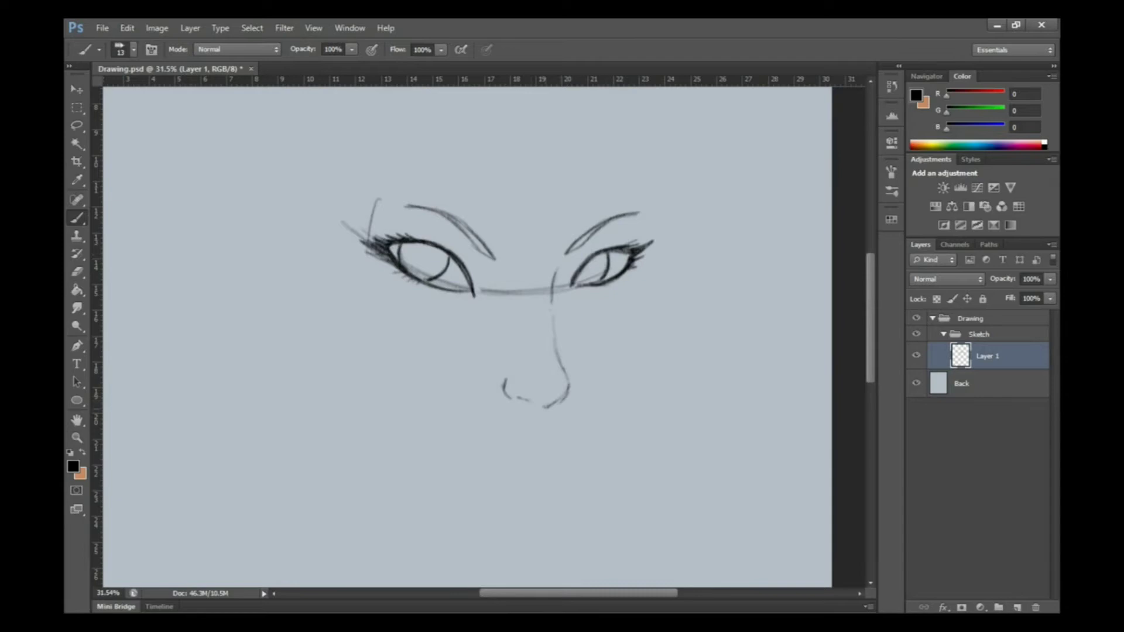
Sketch the nose and lips, extending the mouth line and adding the lower lip.
{"action": "left_click_drag", "start_coordinate": [643, 216], "coordinate": [645, 329]}
{"action": "scroll", "coordinate": [469, 337], "scroll_direction": "down", "scroll_amount": 3}
{"action": "left_click_drag", "start_coordinate": [645, 194], "coordinate": [563, 381]}
{"action": "left_click_drag", "start_coordinate": [578, 365], "coordinate": [540, 420]}
{"action": "left_click_drag", "start_coordinate": [629, 293], "coordinate": [543, 422]}
{"action": "mouse_move", "coordinate": [539, 341]}
{"action": "left_mouse_down"}
{"action": "mouse_move", "coordinate": [525, 345]}
{"action": "mouse_move", "coordinate": [574, 344]}
{"action": "left_mouse_up"}
{"action": "left_click_drag", "start_coordinate": [485, 372], "coordinate": [555, 374]}
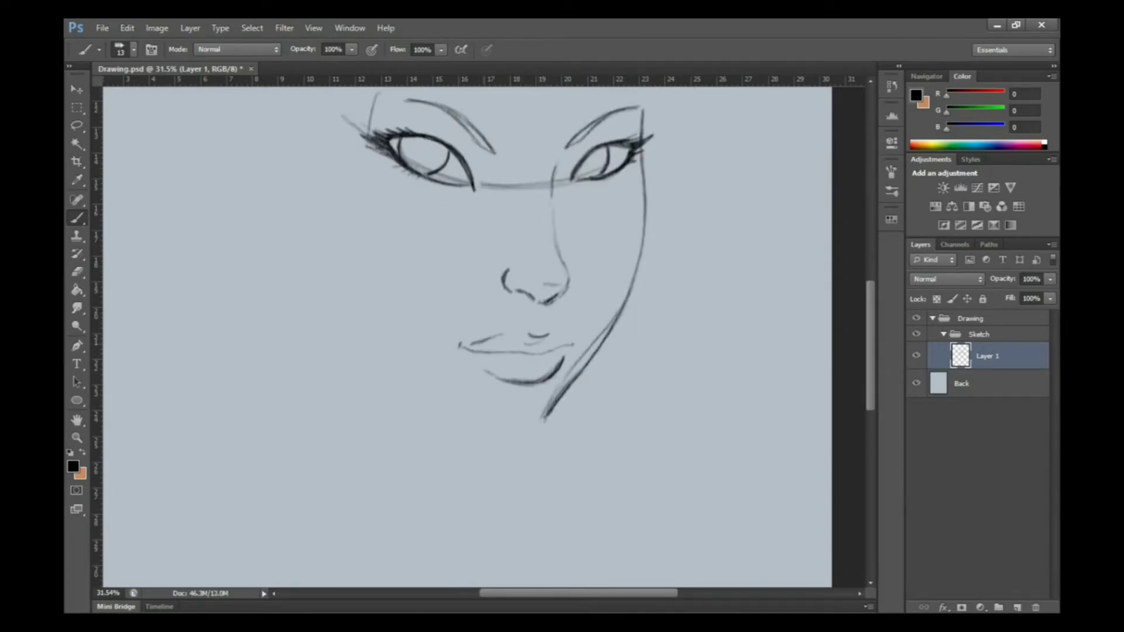
Draw the left jawline and chin, then erase part of the right jawline.
{"action": "left_click_drag", "start_coordinate": [498, 436], "coordinate": [375, 357]}
{"action": "mouse_move", "coordinate": [345, 324]}
{"action": "left_mouse_down"}
{"action": "mouse_move", "coordinate": [510, 442]}
{"action": "mouse_move", "coordinate": [564, 393]}
{"action": "left_mouse_up"}
{"action": "key", "text": "e"}
{"action": "left_click_drag", "start_coordinate": [580, 334], "coordinate": [545, 410]}
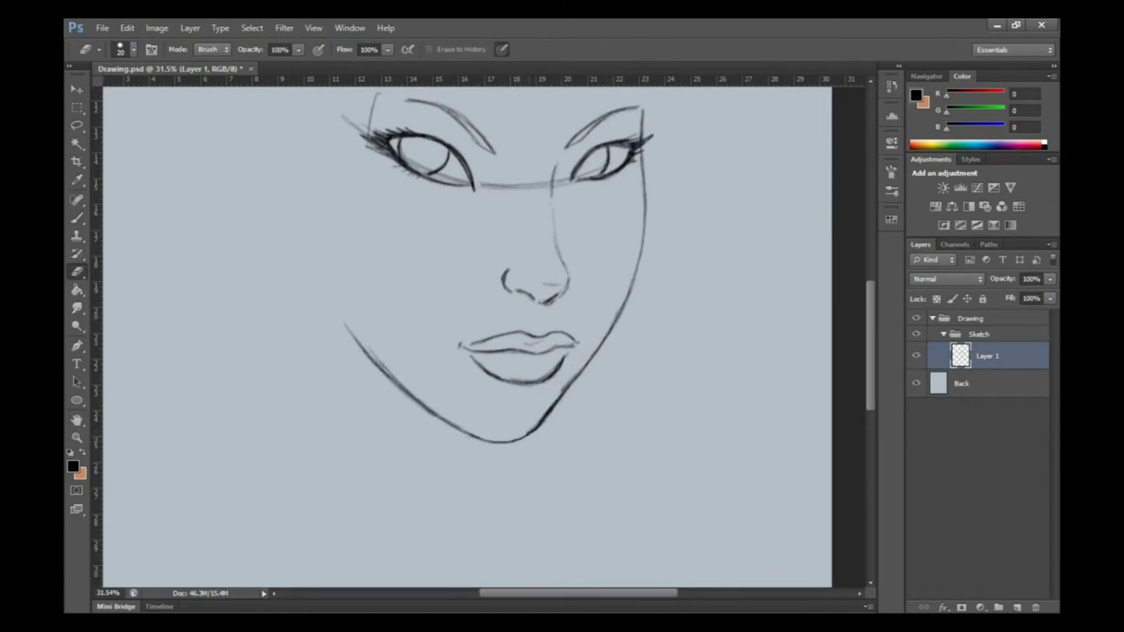
Rotate the face sketch slightly clockwise and start reshaping the left eyebrow upward.
{"action": "key", "text": "ctrl+minus"}
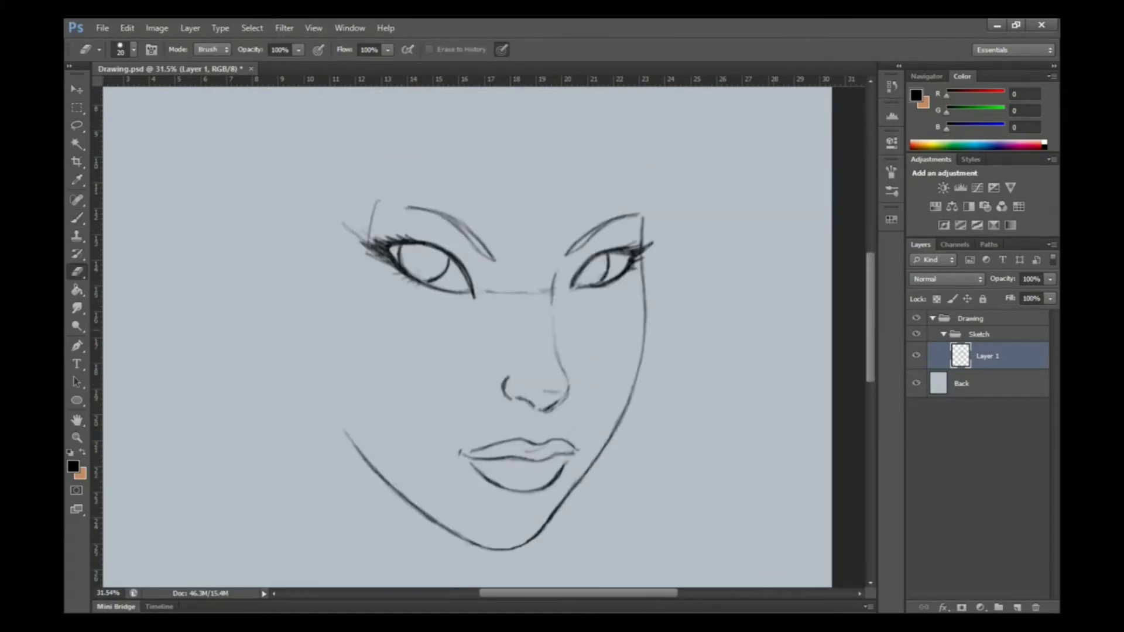
{"action": "key", "text": "ctrl+t"}
{"action": "left_click_drag", "start_coordinate": [621, 193], "coordinate": [612, 220]}
{"action": "key", "text": "Return"}
{"action": "key", "text": "l"}
{"action": "key", "text": "ctrl+t"}
{"action": "mouse_move", "coordinate": [374, 234]}
{"action": "left_mouse_down"}
{"action": "mouse_move", "coordinate": [381, 246]}
{"action": "mouse_move", "coordinate": [352, 208]}
{"action": "left_mouse_up"}
Lasso the right eye and brow, nudging them slightly right and adjusting the eye shape.
{"action": "left_click", "coordinate": [127, 28]}
{"action": "key", "text": "e"}
{"action": "key", "text": "l"}
{"action": "left_click_drag", "start_coordinate": [545, 226], "coordinate": [515, 462]}
{"action": "left_click_drag", "start_coordinate": [539, 352], "coordinate": [547, 351]}
{"action": "key", "text": "ctrl+t"}
{"action": "left_click_drag", "start_coordinate": [545, 281], "coordinate": [539, 284]}
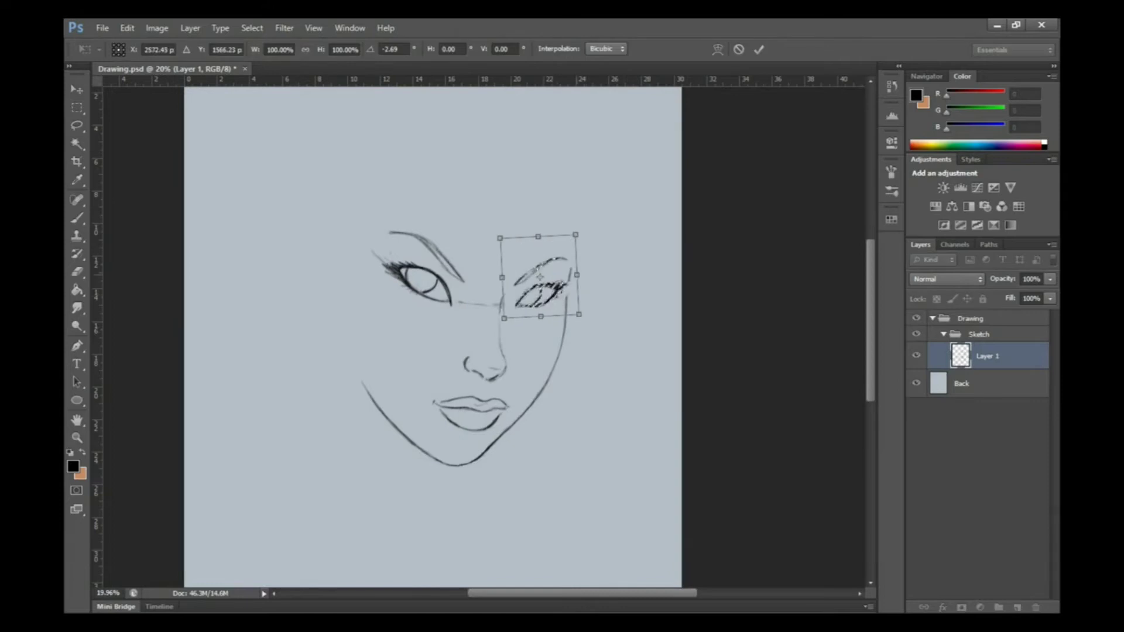
{"action": "key", "text": "Return"}
Warp the left eye into shape and transform the other eye into alignment.
{"action": "left_click_drag", "start_coordinate": [363, 234], "coordinate": [457, 328]}
{"action": "left_click", "coordinate": [127, 27]}
{"action": "key", "text": "Return"}
{"action": "key", "text": "ctrl+t"}
{"action": "key", "text": "Return"}
Draw a darker ear outline on the left and add a new empty layer.
{"action": "key", "text": "b"}
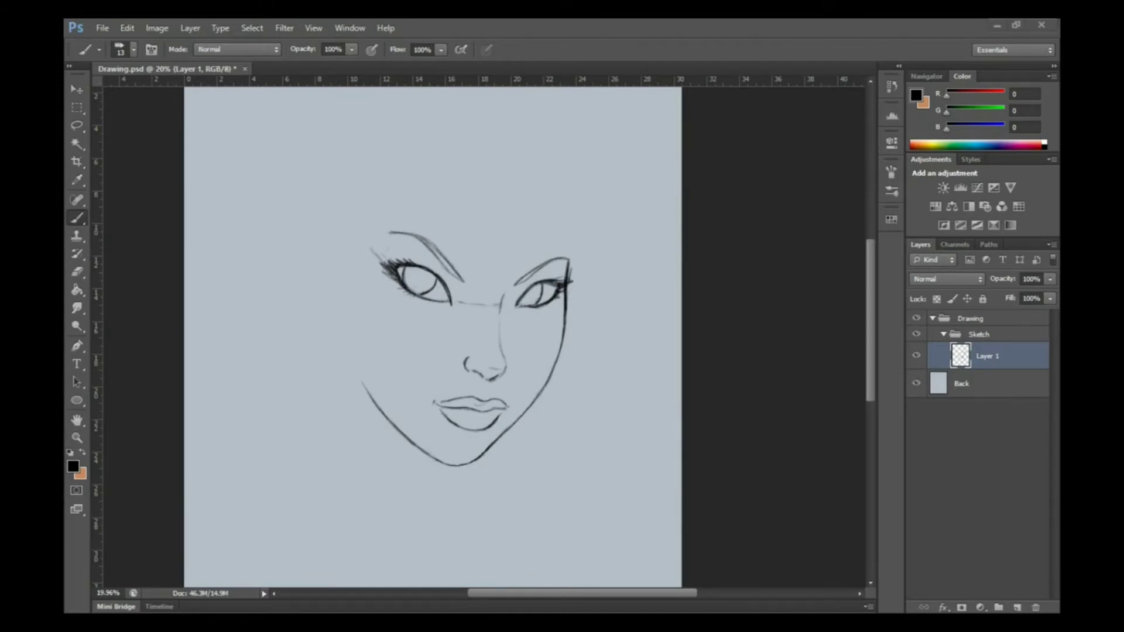
{"action": "left_click_drag", "start_coordinate": [339, 310], "coordinate": [309, 213]}
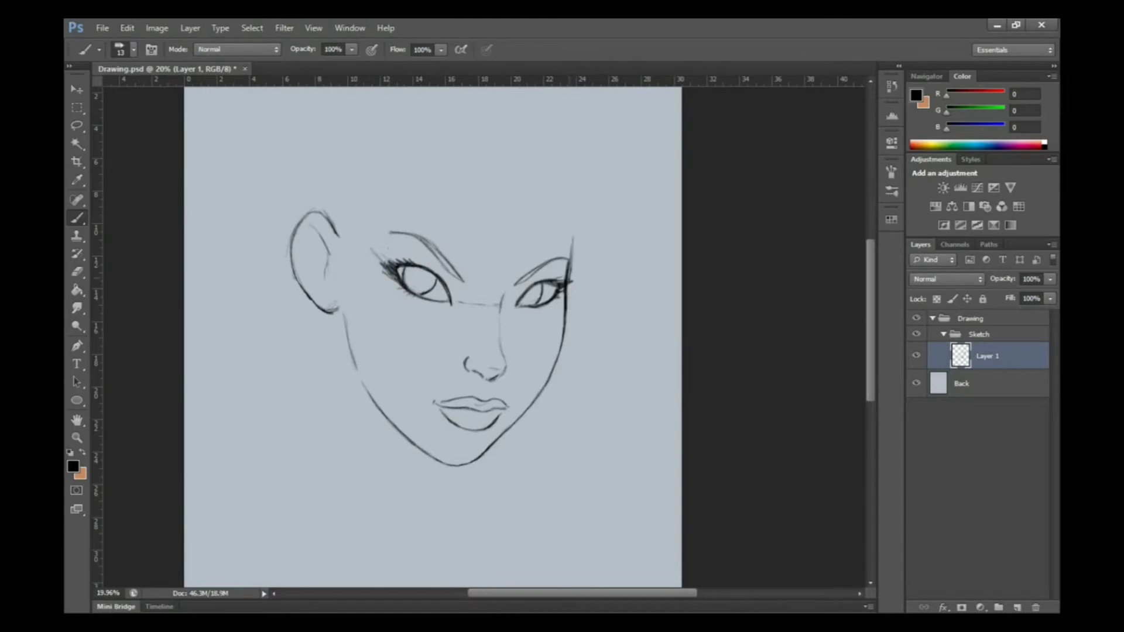
{"action": "key", "text": "ctrl+shift+alt+n"}
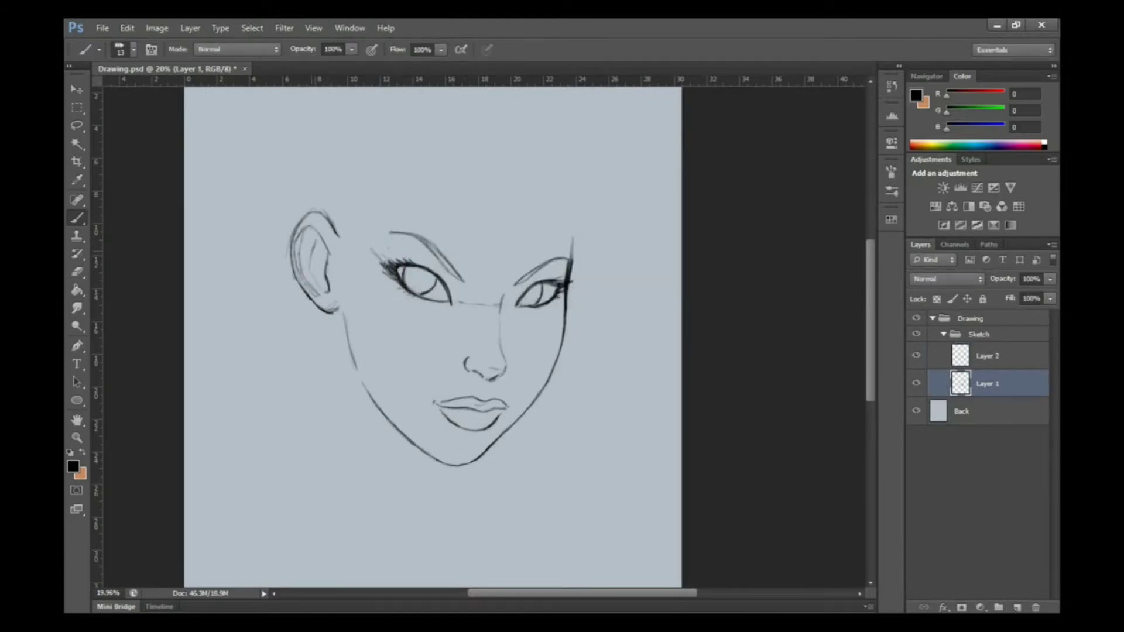
Outline the top of the head as an arc on the face layer and clean it up.
{"action": "key", "text": "alt+bracketright"}
{"action": "left_click_drag", "start_coordinate": [445, 187], "coordinate": [416, 233]}
{"action": "left_click_drag", "start_coordinate": [459, 184], "coordinate": [413, 264]}
{"action": "scroll", "coordinate": [433, 292], "scroll_direction": "up", "scroll_amount": 2}
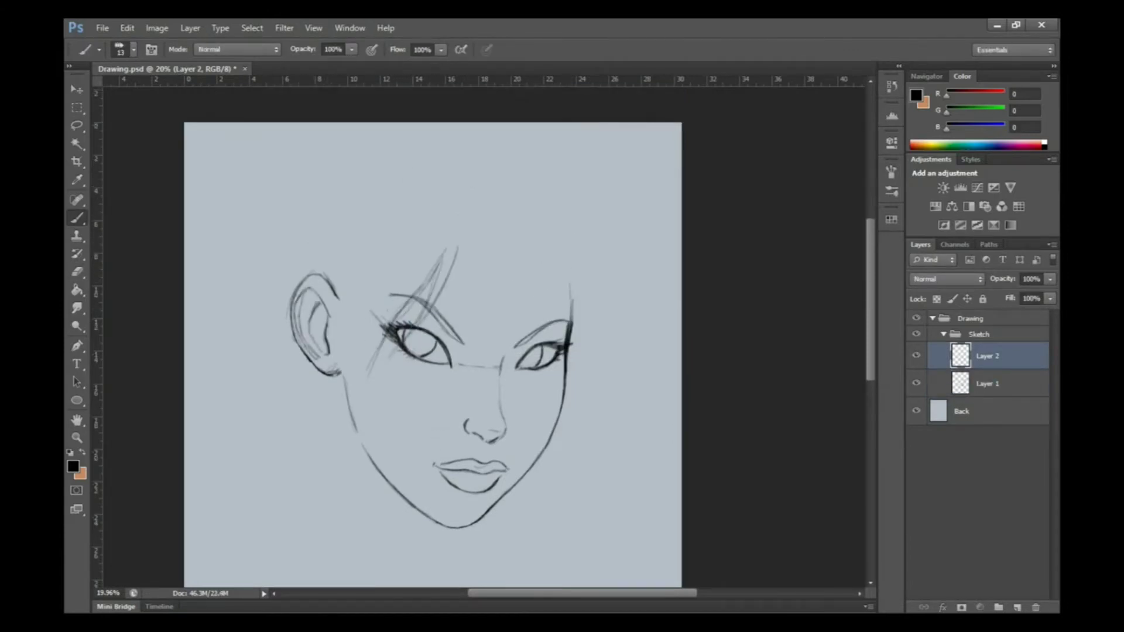
{"action": "key", "text": "alt+bracketleft"}
{"action": "left_click_drag", "start_coordinate": [573, 316], "coordinate": [556, 237]}
{"action": "left_click_drag", "start_coordinate": [316, 264], "coordinate": [475, 169]}
{"action": "left_click_drag", "start_coordinate": [336, 216], "coordinate": [568, 272]}
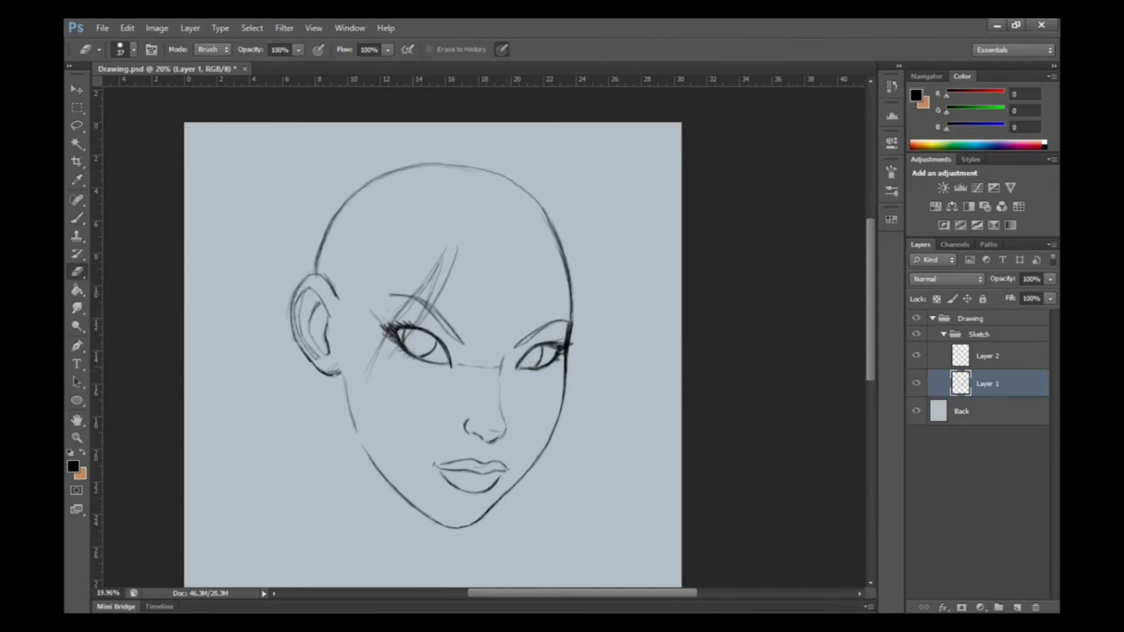
{"action": "key", "text": "alt+bracketright"}
{"action": "left_click_drag", "start_coordinate": [512, 222], "coordinate": [551, 297]}
Sketch the centre hair part, left face-framing strands, outer hair arc and upper-right strands.
{"action": "mouse_move", "coordinate": [483, 210]}
{"action": "left_mouse_down"}
{"action": "mouse_move", "coordinate": [442, 328]}
{"action": "mouse_move", "coordinate": [363, 469]}
{"action": "left_mouse_up"}
{"action": "left_click_drag", "start_coordinate": [375, 340], "coordinate": [360, 477]}
{"action": "mouse_move", "coordinate": [351, 276]}
{"action": "left_mouse_down"}
{"action": "mouse_move", "coordinate": [328, 457]}
{"action": "mouse_move", "coordinate": [346, 410]}
{"action": "left_mouse_up"}
{"action": "left_click_drag", "start_coordinate": [416, 173], "coordinate": [478, 194]}
{"action": "left_click_drag", "start_coordinate": [451, 153], "coordinate": [296, 276]}
{"action": "left_click_drag", "start_coordinate": [519, 204], "coordinate": [542, 263]}
{"action": "left_click_drag", "start_coordinate": [454, 156], "coordinate": [580, 248]}
{"action": "left_click_drag", "start_coordinate": [509, 172], "coordinate": [603, 325]}
Add hair strands on the right, centre front, around the ear and left cheek, plus the outer hairline.
{"action": "left_click_drag", "start_coordinate": [580, 281], "coordinate": [576, 437]}
{"action": "left_click_drag", "start_coordinate": [498, 217], "coordinate": [530, 337]}
{"action": "left_click_drag", "start_coordinate": [571, 255], "coordinate": [574, 413]}
{"action": "left_click_drag", "start_coordinate": [375, 217], "coordinate": [322, 316]}
{"action": "left_click_drag", "start_coordinate": [305, 276], "coordinate": [320, 454]}
{"action": "left_click_drag", "start_coordinate": [329, 293], "coordinate": [310, 429]}
{"action": "left_click_drag", "start_coordinate": [321, 184], "coordinate": [286, 316]}
{"action": "left_click_drag", "start_coordinate": [410, 246], "coordinate": [375, 381]}
Rename the face layer to 'Head'.
{"action": "double_click", "coordinate": [988, 384]}
{"action": "type", "text": "Head"}
{"action": "key", "text": "Return"}
{"action": "left_click", "coordinate": [979, 334]}
Shrink the whole sketch smaller and select the hair layer.
{"action": "key", "text": "ctrl+t"}
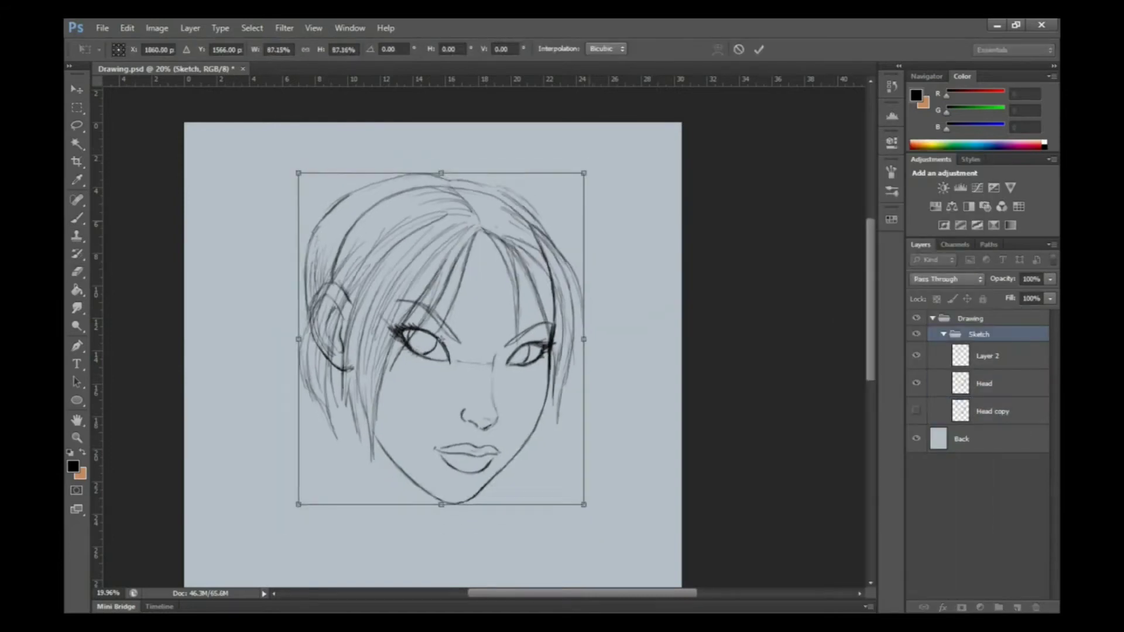
{"action": "key", "text": "Return"}
{"action": "key", "text": "e"}
{"action": "left_click", "coordinate": [988, 383]}
{"action": "left_click", "coordinate": [988, 356]}
{"action": "left_click", "coordinate": [988, 383]}
{"action": "left_click", "coordinate": [988, 356]}
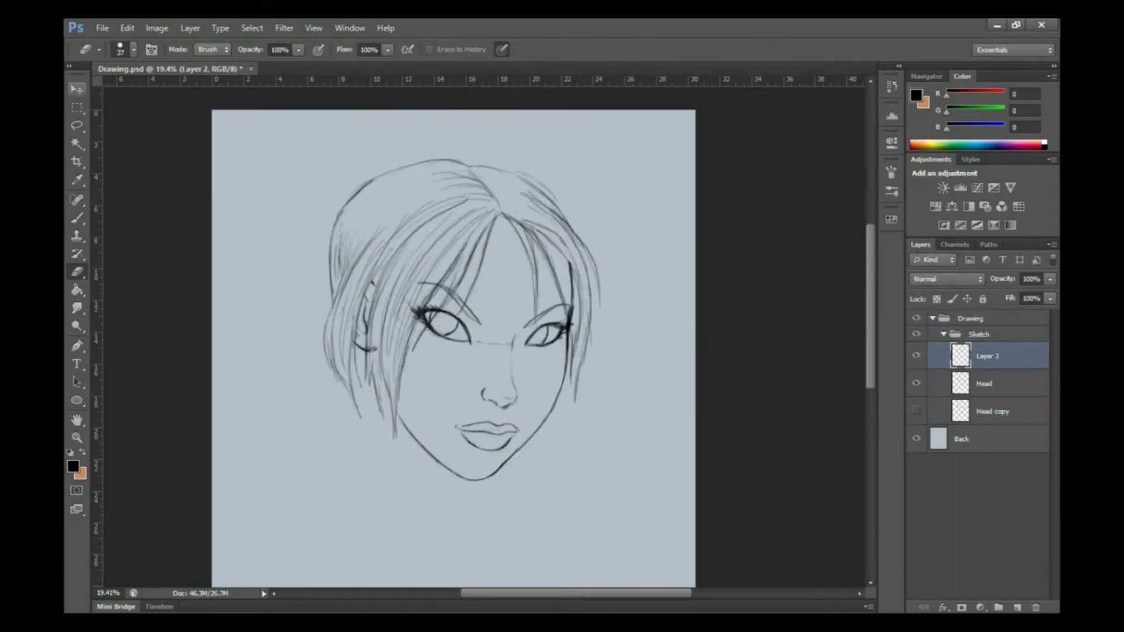
Redraw the hair across the top and left of the head and near the right cheek.
{"action": "key", "text": "b"}
{"action": "left_click_drag", "start_coordinate": [486, 176], "coordinate": [410, 161]}
{"action": "left_click_drag", "start_coordinate": [375, 176], "coordinate": [339, 269]}
{"action": "left_click_drag", "start_coordinate": [457, 175], "coordinate": [387, 216]}
{"action": "left_click_drag", "start_coordinate": [445, 246], "coordinate": [392, 445]}
{"action": "mouse_move", "coordinate": [405, 228]}
{"action": "left_mouse_down"}
{"action": "mouse_move", "coordinate": [372, 419]}
{"action": "mouse_move", "coordinate": [352, 416]}
{"action": "left_mouse_up"}
{"action": "left_click_drag", "start_coordinate": [553, 234], "coordinate": [570, 336]}
{"action": "left_click_drag", "start_coordinate": [516, 211], "coordinate": [539, 325]}
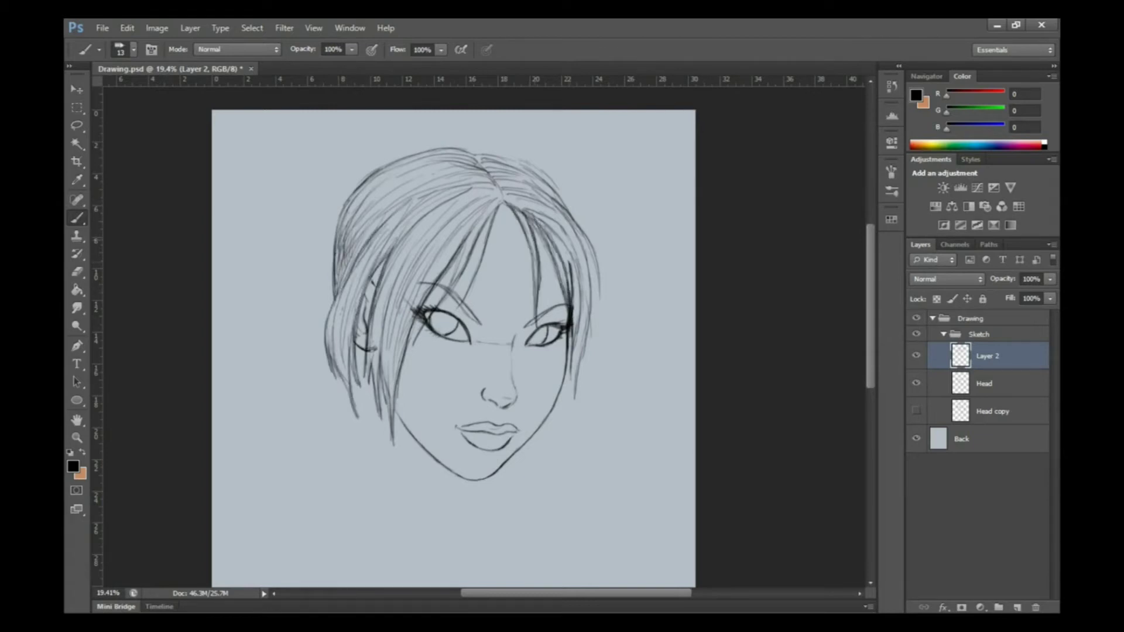
On a new body layer, draw the neck and shoulder lines.
{"action": "key", "text": "ctrl+shift+alt+n"}
{"action": "scroll", "coordinate": [454, 336], "scroll_direction": "down", "scroll_amount": 3}
{"action": "left_click_drag", "start_coordinate": [366, 286], "coordinate": [365, 400]}
{"action": "left_click_drag", "start_coordinate": [478, 427], "coordinate": [491, 428]}
{"action": "left_click_drag", "start_coordinate": [371, 317], "coordinate": [349, 504]}
{"action": "left_click_drag", "start_coordinate": [370, 424], "coordinate": [318, 568]}
{"action": "left_click_drag", "start_coordinate": [410, 486], "coordinate": [513, 542]}
{"action": "left_click_drag", "start_coordinate": [492, 439], "coordinate": [538, 510]}
Erase the old leftover neck lines.
{"action": "key", "text": "e"}
{"action": "left_click_drag", "start_coordinate": [369, 349], "coordinate": [368, 433]}
{"action": "key", "text": "b"}
{"action": "scroll", "coordinate": [454, 336], "scroll_direction": "down", "scroll_amount": 3}
{"action": "left_click_drag", "start_coordinate": [552, 443], "coordinate": [632, 515]}
Draw the shoulder and neck lines and resize the neck strokes.
{"action": "left_click_drag", "start_coordinate": [326, 448], "coordinate": [311, 555]}
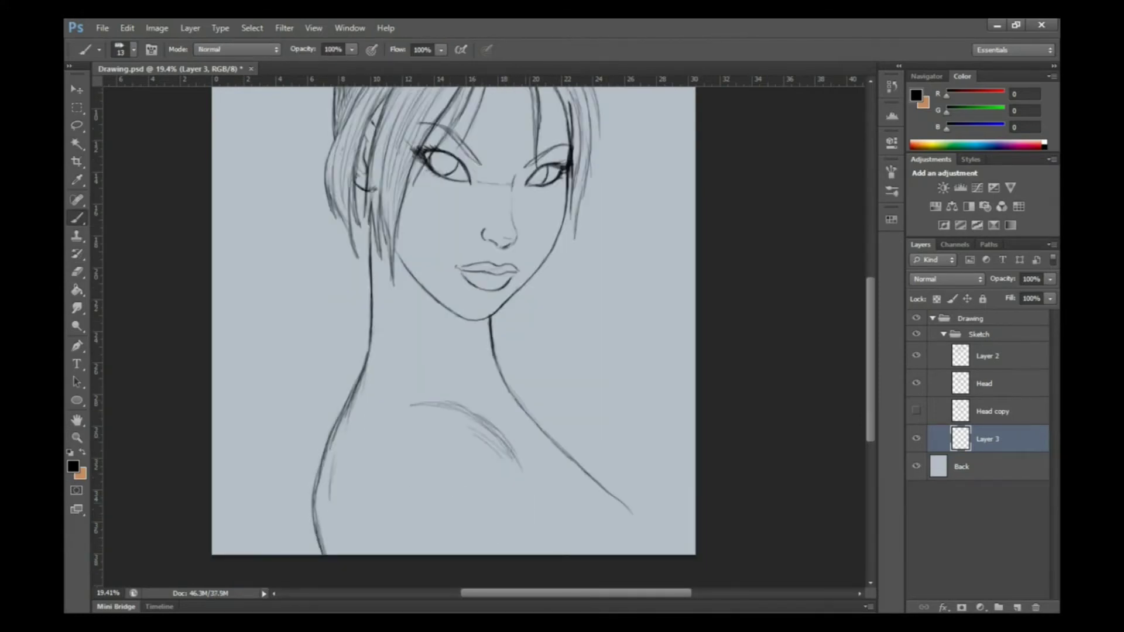
{"action": "scroll", "coordinate": [454, 337], "scroll_direction": "down", "scroll_amount": 1}
{"action": "left_click_drag", "start_coordinate": [430, 410], "coordinate": [354, 551]}
{"action": "key", "text": "ctrl+0"}
{"action": "key", "text": "ctrl+t"}
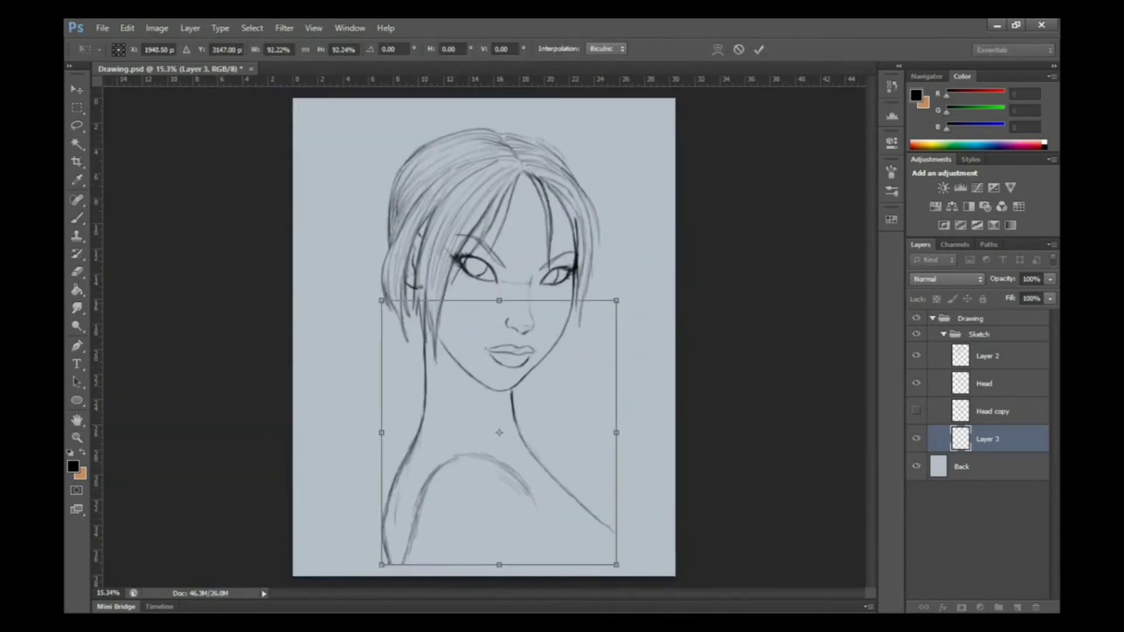
{"action": "key", "text": "Return"}
Darken the shoulder curves, shift the neck strokes left, and draw the collarbone toward the right shoulder.
{"action": "left_click_drag", "start_coordinate": [407, 569], "coordinate": [522, 498]}
{"action": "left_click_drag", "start_coordinate": [531, 545], "coordinate": [516, 575]}
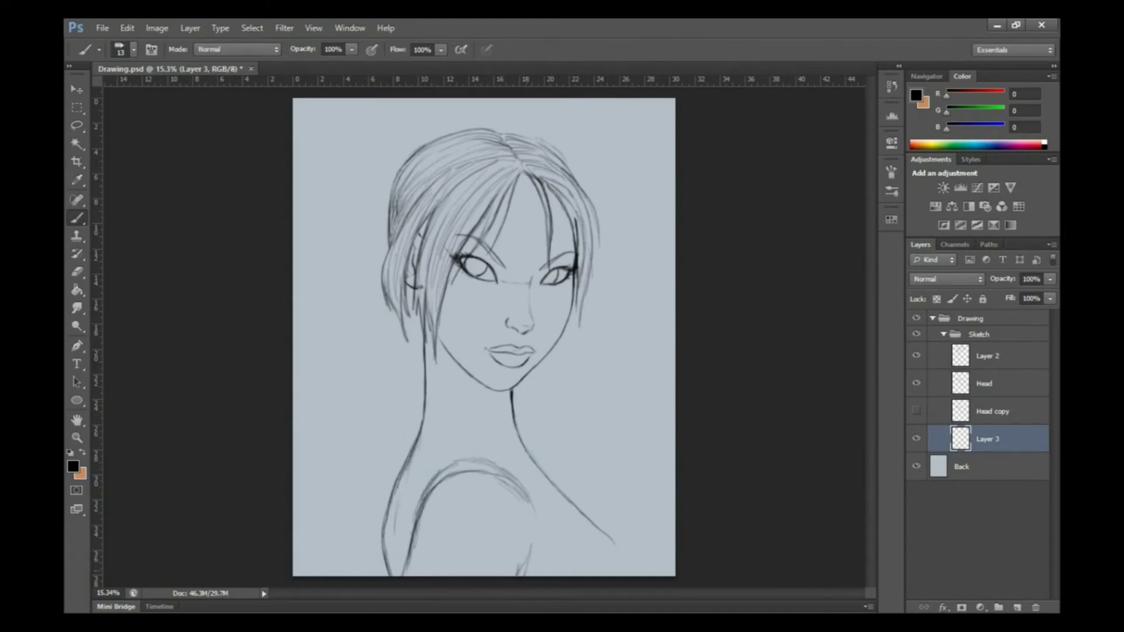
{"action": "key", "text": "ctrl+t"}
{"action": "key", "text": "Return"}
{"action": "scroll", "coordinate": [486, 334], "scroll_direction": "up", "scroll_amount": 2}
{"action": "left_click_drag", "start_coordinate": [391, 325], "coordinate": [343, 498]}
{"action": "mouse_move", "coordinate": [557, 404]}
{"action": "left_mouse_down"}
{"action": "mouse_move", "coordinate": [392, 337]}
{"action": "mouse_move", "coordinate": [548, 391]}
{"action": "left_mouse_up"}
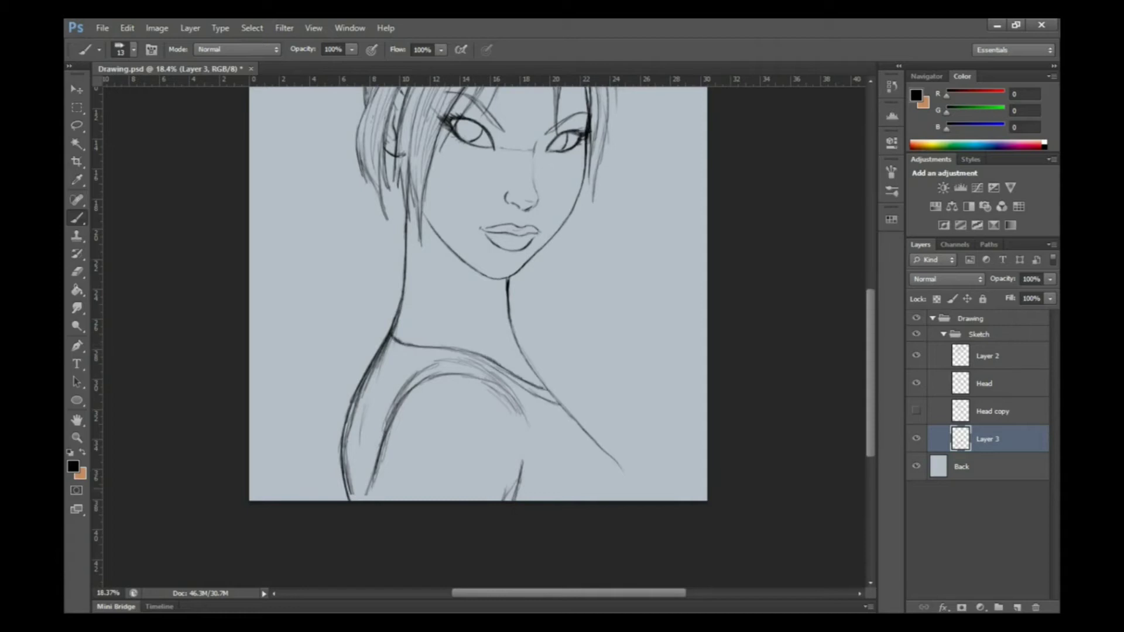
Add a new layer with a shoulder stroke and zoom out to view the whole figure.
{"action": "key", "text": "ctrl+shift+alt+n"}
{"action": "left_click_drag", "start_coordinate": [377, 380], "coordinate": [260, 404]}
{"action": "key", "text": "z"}
{"action": "mouse_move", "coordinate": [486, 333]}
{"action": "left_mouse_down"}
{"action": "mouse_move", "coordinate": [410, 334]}
{"action": "mouse_move", "coordinate": [585, 334]}
{"action": "left_mouse_up"}
{"action": "key", "text": "alt+bracketright"}
Shade both irises and the right lower lid in soft grey at 43% brush opacity.
{"action": "key", "text": "b"}
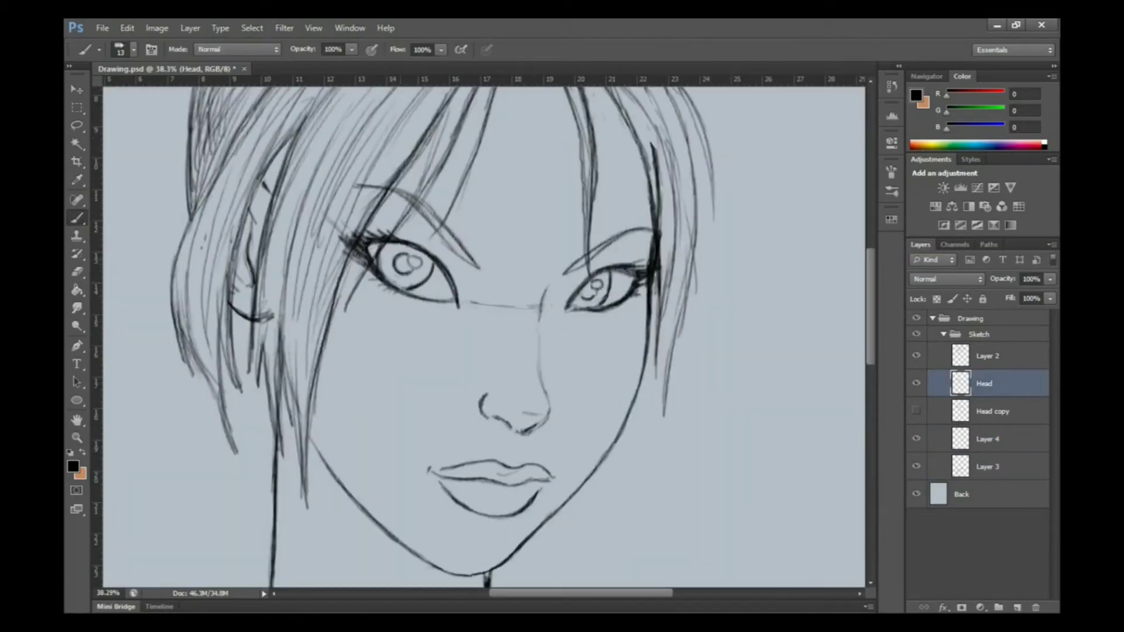
{"action": "key", "text": "4"}
{"action": "key", "text": "3"}
{"action": "mouse_move", "coordinate": [384, 249]}
{"action": "left_mouse_down"}
{"action": "mouse_move", "coordinate": [426, 275]}
{"action": "mouse_move", "coordinate": [431, 260]}
{"action": "left_mouse_up"}
{"action": "left_click_drag", "start_coordinate": [575, 300], "coordinate": [605, 276]}
Thicken and darken both eyebrows at full brush opacity.
{"action": "key", "text": "0"}
{"action": "left_click_drag", "start_coordinate": [423, 204], "coordinate": [449, 246]}
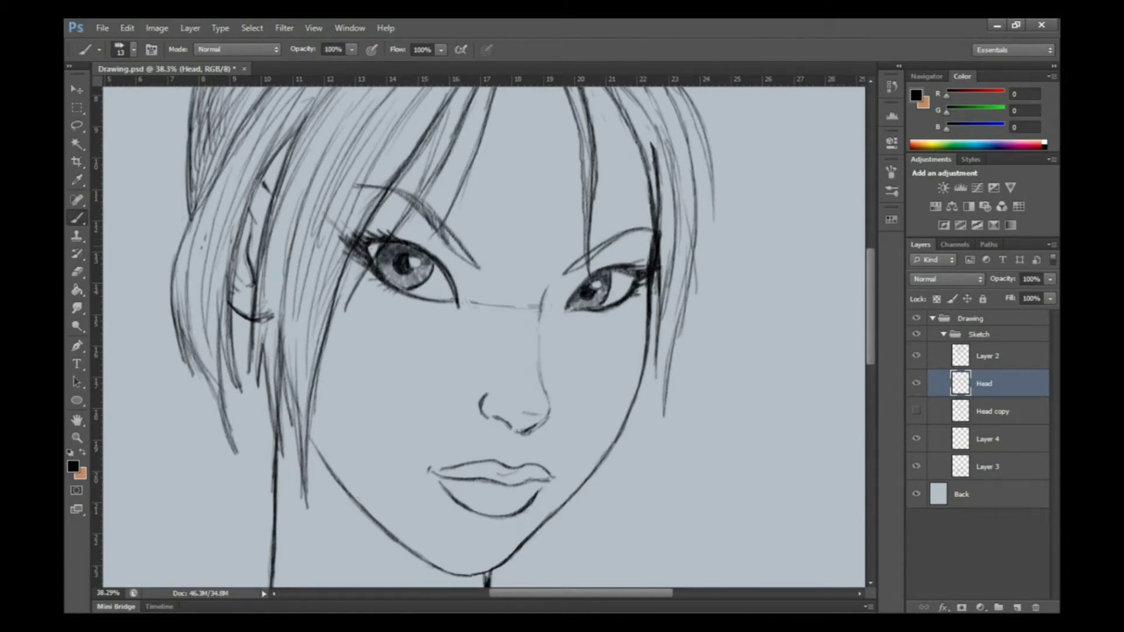
{"action": "left_click_drag", "start_coordinate": [391, 188], "coordinate": [477, 268]}
{"action": "left_click_drag", "start_coordinate": [566, 273], "coordinate": [650, 226]}
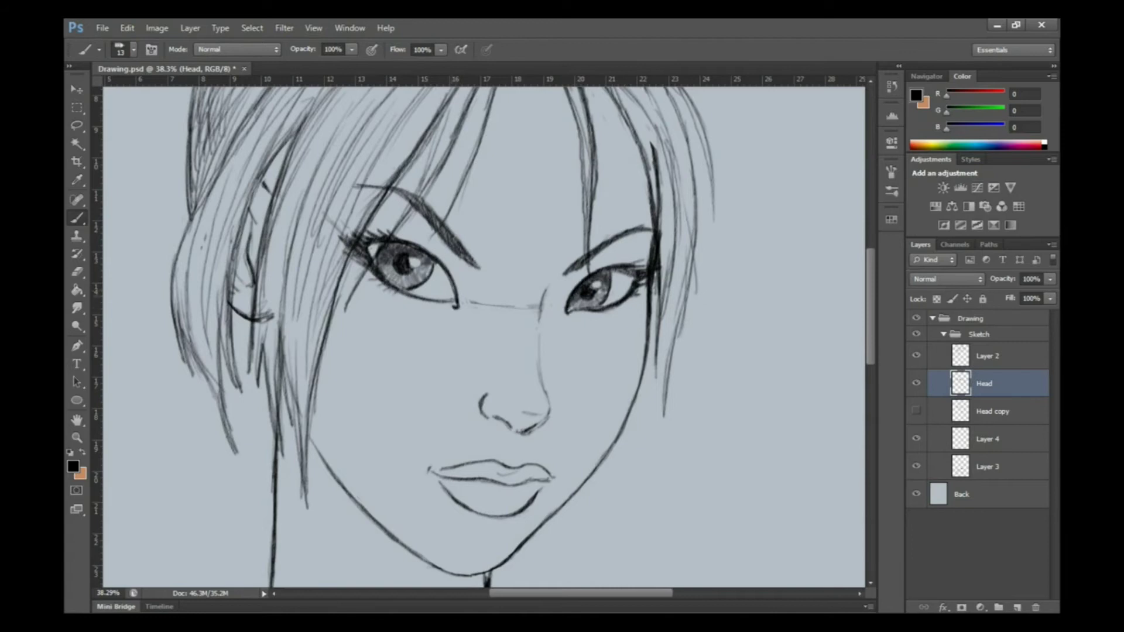
Zoom out and draw a hair stroke left of the face on the hair layer.
{"action": "key", "text": "z"}
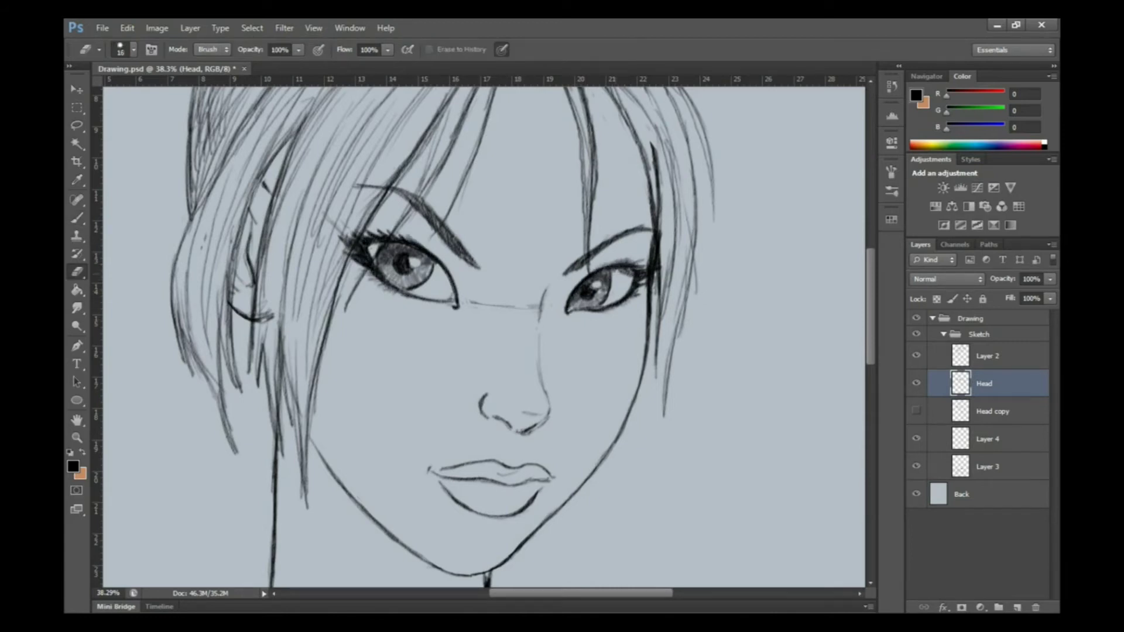
{"action": "left_click_drag", "start_coordinate": [634, 274], "coordinate": [612, 272]}
{"action": "key", "text": "b"}
{"action": "key", "text": "alt+bracketright"}
{"action": "left_click_drag", "start_coordinate": [413, 336], "coordinate": [408, 380]}
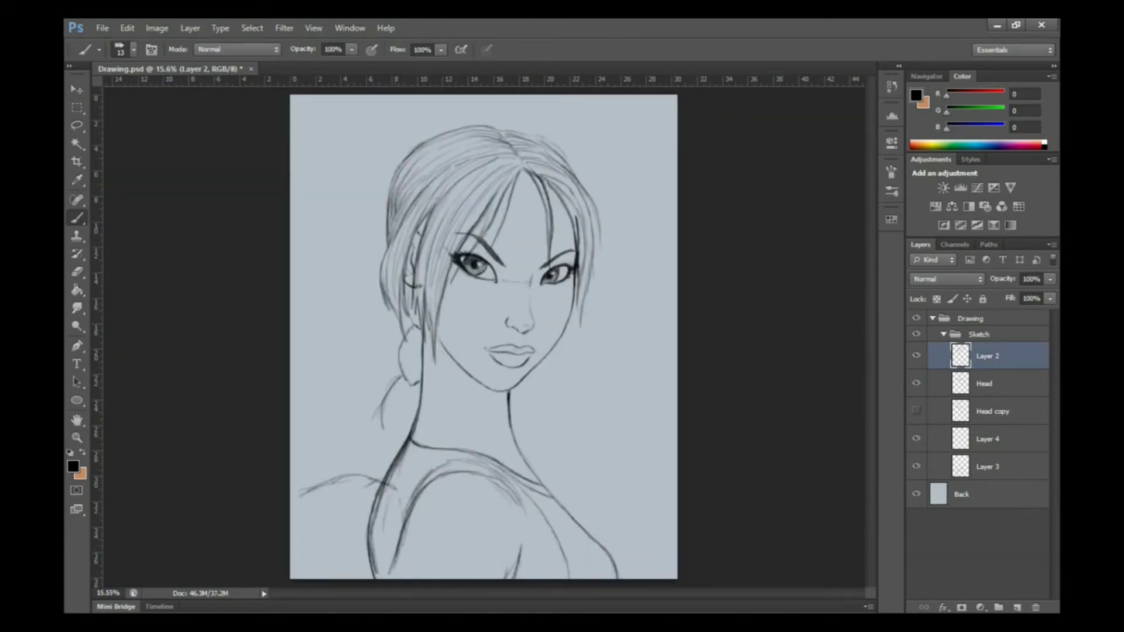
Draw the braid down the shoulder and sketch the backpack strap lines on Layer 4.
{"action": "left_click_drag", "start_coordinate": [387, 426], "coordinate": [354, 486]}
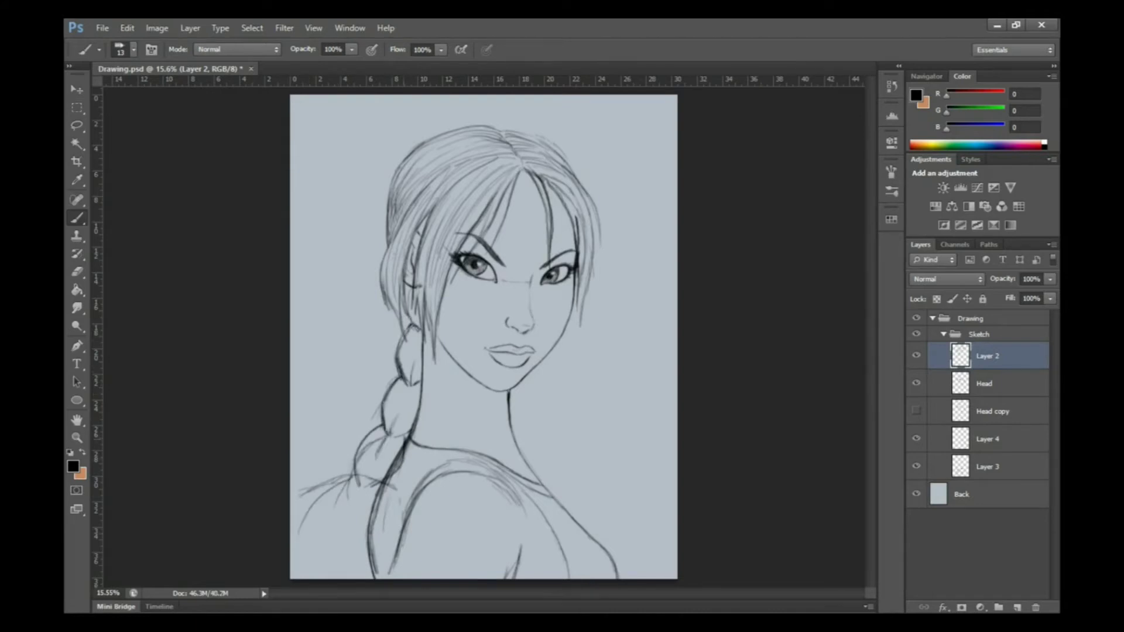
{"action": "key", "text": "alt+bracketleft"}
{"action": "key", "text": "alt+bracketleft"}
{"action": "left_click_drag", "start_coordinate": [404, 527], "coordinate": [400, 580]}
{"action": "left_click_drag", "start_coordinate": [501, 489], "coordinate": [514, 579]}
{"action": "mouse_move", "coordinate": [495, 472]}
{"action": "left_mouse_down"}
{"action": "mouse_move", "coordinate": [543, 514]}
{"action": "mouse_move", "coordinate": [378, 477]}
{"action": "mouse_move", "coordinate": [530, 513]}
{"action": "left_mouse_up"}
{"action": "left_click_drag", "start_coordinate": [390, 486], "coordinate": [336, 505]}
{"action": "left_click_drag", "start_coordinate": [399, 499], "coordinate": [390, 572]}
Add dark strokes to the lower braid and left shoulder, then switch to the Eraser.
{"action": "left_click_drag", "start_coordinate": [295, 568], "coordinate": [352, 486]}
{"action": "left_click_drag", "start_coordinate": [310, 577], "coordinate": [382, 555]}
{"action": "left_click_drag", "start_coordinate": [400, 499], "coordinate": [392, 568]}
{"action": "left_click_drag", "start_coordinate": [354, 487], "coordinate": [332, 509]}
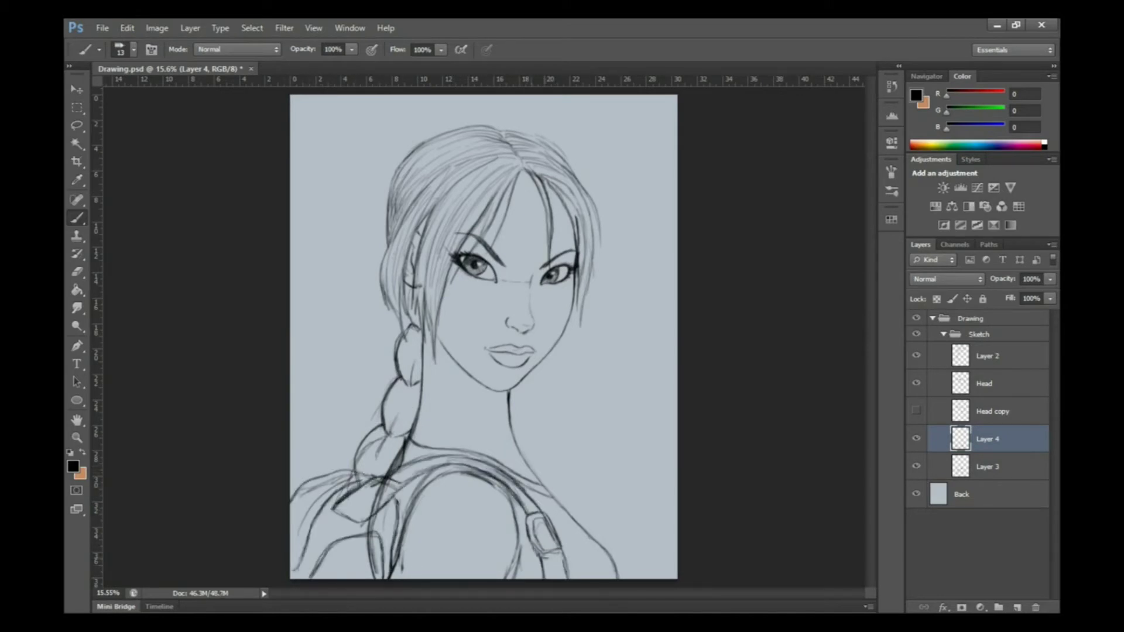
{"action": "key", "text": "e"}
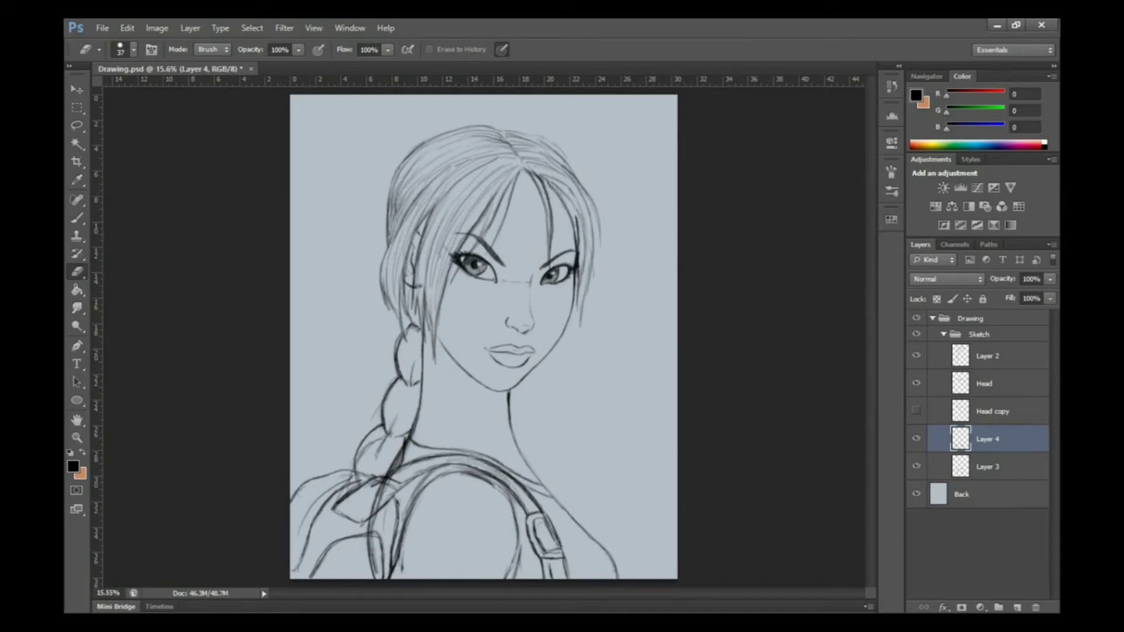
{"action": "left_click", "coordinate": [988, 466]}
Rename Layer 3 to 'Body'.
{"action": "right_click", "coordinate": [481, 293]}
{"action": "double_click", "coordinate": [988, 466]}
{"action": "type", "text": "Body"}
{"action": "key", "text": "Return"}
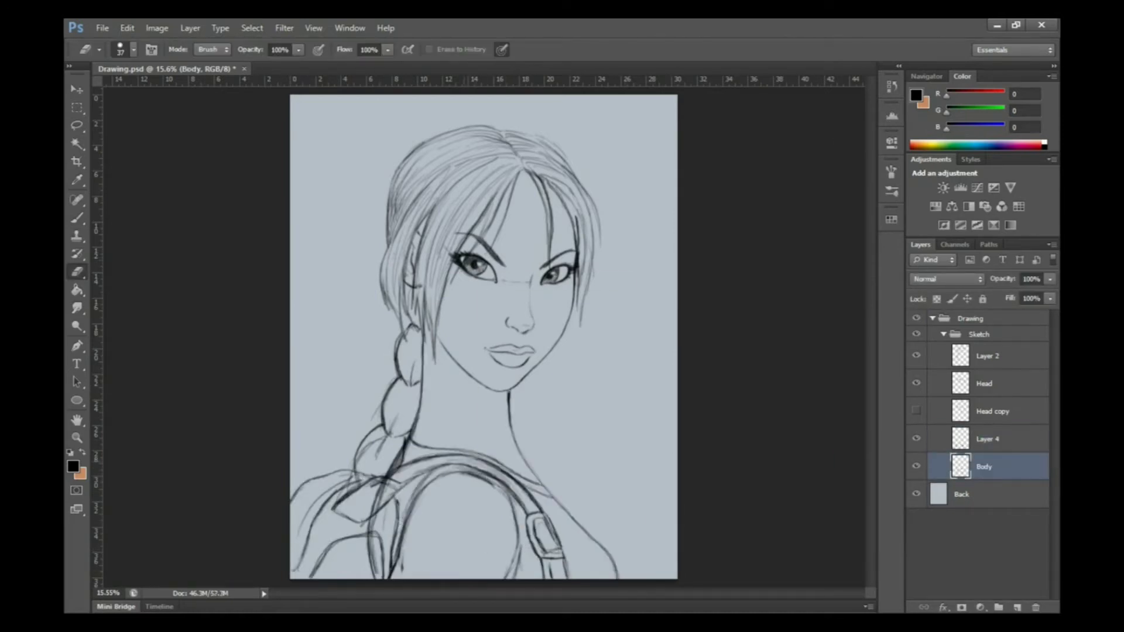
Erase and redraw the strap strokes along the braid on Layer 4.
{"action": "key", "text": "b"}
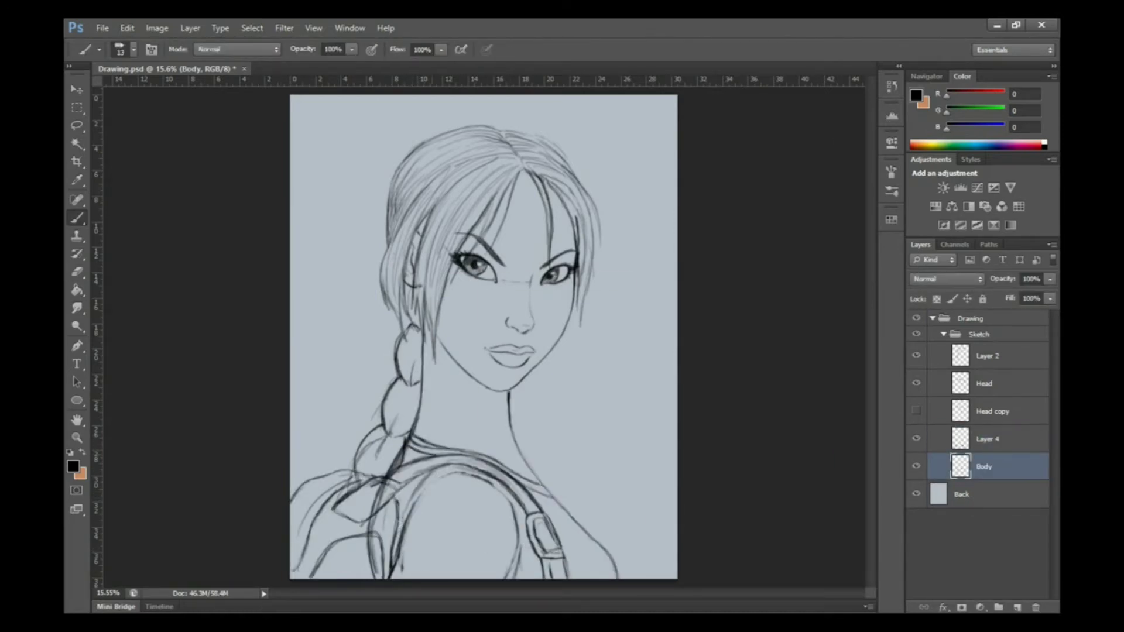
{"action": "key", "text": "e"}
{"action": "left_click_drag", "start_coordinate": [375, 557], "coordinate": [398, 457]}
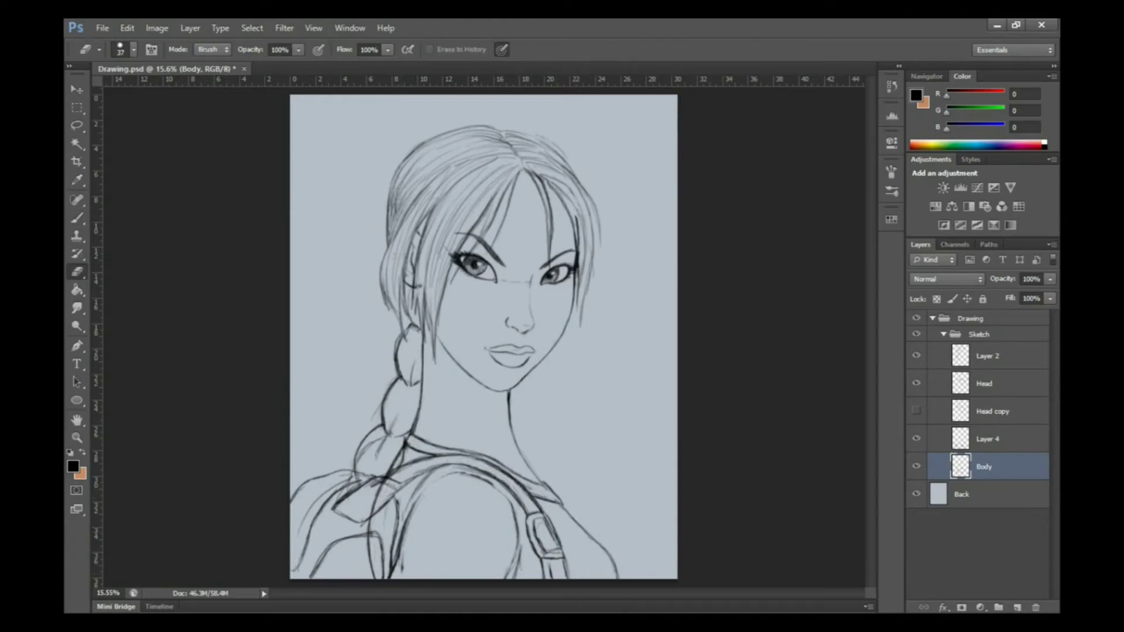
{"action": "key", "text": "alt+bracketright"}
{"action": "mouse_move", "coordinate": [334, 521]}
{"action": "left_mouse_down"}
{"action": "mouse_move", "coordinate": [406, 471]}
{"action": "mouse_move", "coordinate": [353, 489]}
{"action": "mouse_move", "coordinate": [437, 465]}
{"action": "left_mouse_up"}
{"action": "key", "text": "b"}
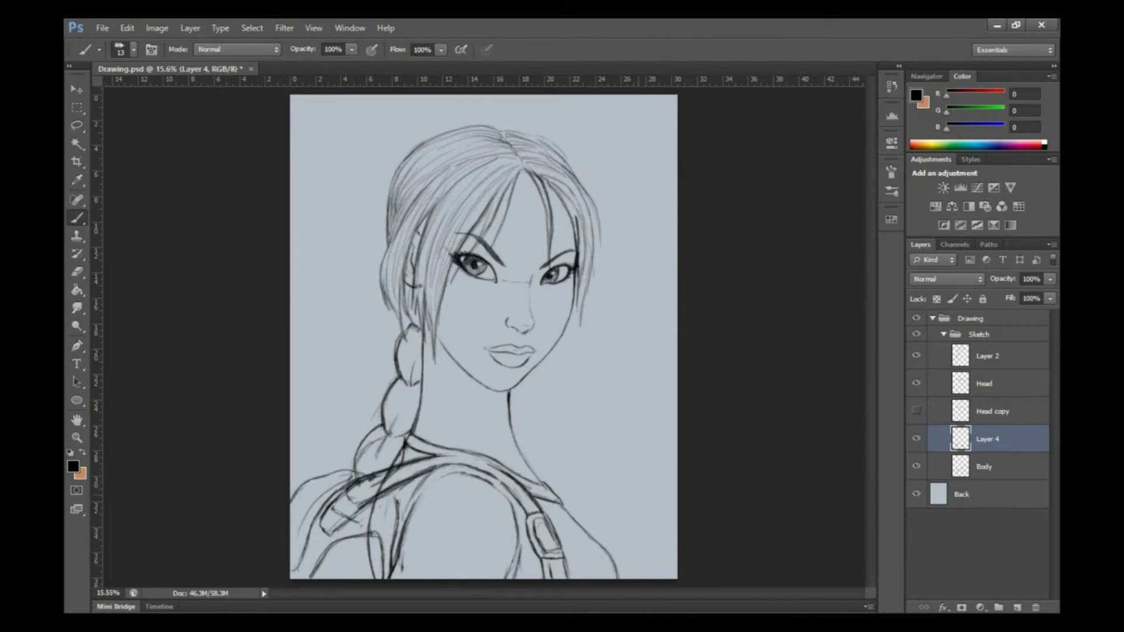
Zoom in on the face and trace a darker jawline.
{"action": "key", "text": "alt+bracketright"}
{"action": "key", "text": "alt+bracketright"}
{"action": "scroll", "coordinate": [580, 334], "scroll_direction": "up", "scroll_amount": 3}
{"action": "mouse_move", "coordinate": [377, 405]}
{"action": "left_mouse_down"}
{"action": "mouse_move", "coordinate": [497, 390]}
{"action": "mouse_move", "coordinate": [571, 273]}
{"action": "left_mouse_up"}
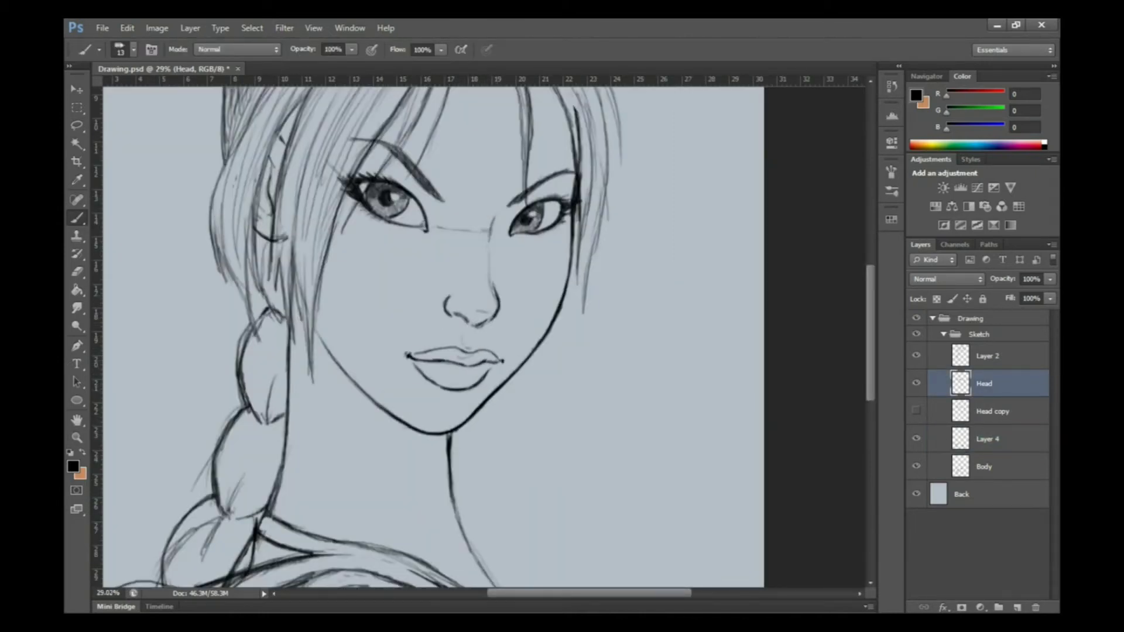
{"action": "key", "text": "e"}
{"action": "key", "text": "b"}
Draw new dark hair strands on Layer 2.
{"action": "key", "text": "alt+bracketright"}
{"action": "scroll", "coordinate": [434, 334], "scroll_direction": "down", "scroll_amount": 2}
{"action": "mouse_move", "coordinate": [534, 167]}
{"action": "left_mouse_down"}
{"action": "mouse_move", "coordinate": [583, 343]}
{"action": "mouse_move", "coordinate": [565, 401]}
{"action": "left_mouse_up"}
{"action": "mouse_move", "coordinate": [530, 185]}
{"action": "left_mouse_down"}
{"action": "mouse_move", "coordinate": [563, 372]}
{"action": "mouse_move", "coordinate": [551, 252]}
{"action": "left_mouse_up"}
{"action": "mouse_move", "coordinate": [476, 167]}
{"action": "left_mouse_down"}
{"action": "mouse_move", "coordinate": [421, 285]}
{"action": "mouse_move", "coordinate": [445, 242]}
{"action": "mouse_move", "coordinate": [413, 260]}
{"action": "left_mouse_up"}
With the eraser, step through the Head and Body layers, ending on Layer 2.
{"action": "key", "text": "e"}
{"action": "key", "text": "alt+bracketleft"}
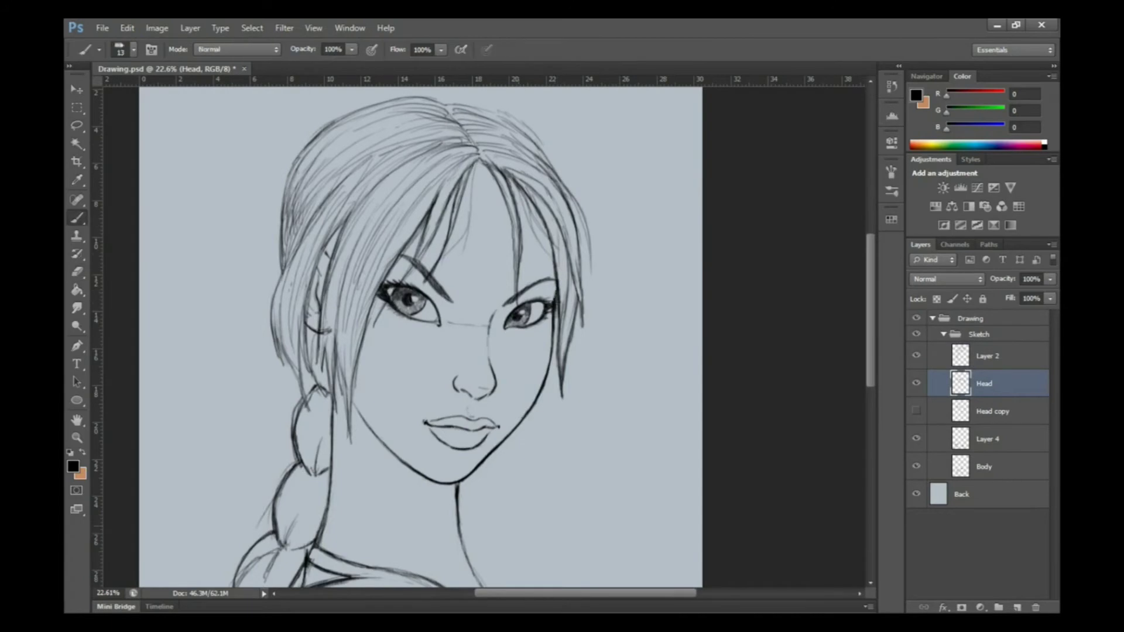
{"action": "left_click_drag", "start_coordinate": [422, 334], "coordinate": [399, 334]}
{"action": "key", "text": "alt+bracketleft"}
{"action": "key", "text": "alt+bracketleft"}
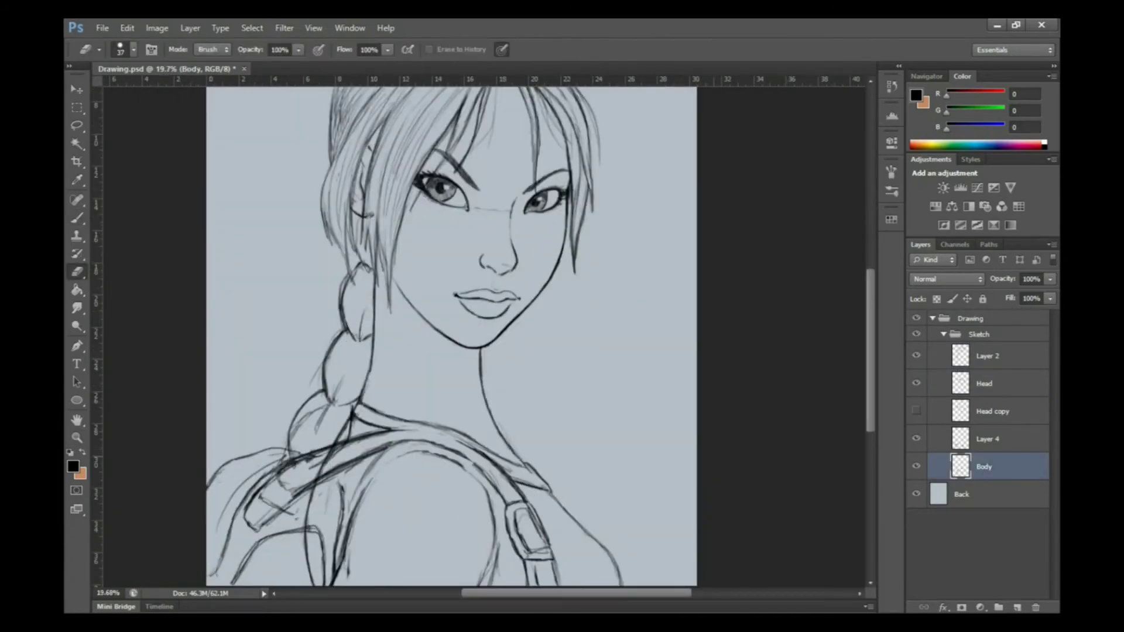
{"action": "key", "text": "alt+bracketright"}
{"action": "key", "text": "alt+bracketright"}
{"action": "key", "text": "alt+bracketright"}
Hide Layer 4 and brush rounded braided sections on Layer 2.
{"action": "key", "text": "b"}
{"action": "left_click", "coordinate": [917, 438]}
{"action": "left_click_drag", "start_coordinate": [275, 460], "coordinate": [281, 547]}
{"action": "left_click_drag", "start_coordinate": [325, 468], "coordinate": [319, 515]}
{"action": "left_click_drag", "start_coordinate": [275, 521], "coordinate": [293, 586]}
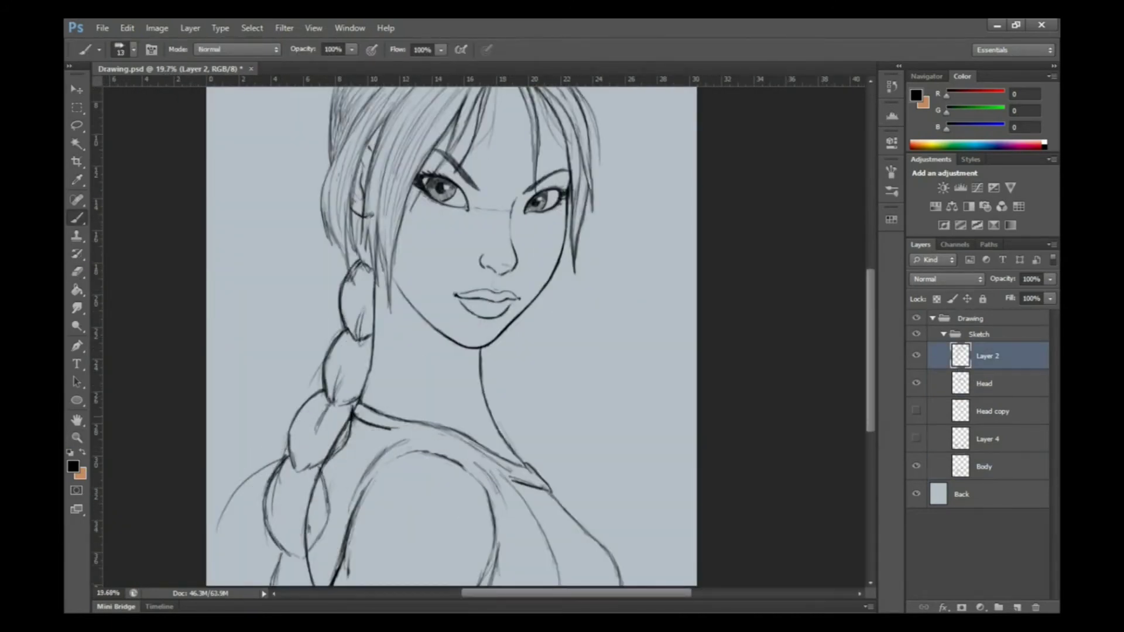
{"action": "scroll", "coordinate": [451, 337], "scroll_direction": "down", "scroll_amount": 1}
{"action": "left_click_drag", "start_coordinate": [293, 360], "coordinate": [323, 492]}
{"action": "mouse_move", "coordinate": [328, 293]}
{"action": "left_mouse_down"}
{"action": "mouse_move", "coordinate": [302, 357]}
{"action": "mouse_move", "coordinate": [320, 486]}
{"action": "left_mouse_up"}
{"action": "mouse_move", "coordinate": [451, 328]}
{"action": "left_mouse_down"}
{"action": "mouse_move", "coordinate": [410, 327]}
{"action": "mouse_move", "coordinate": [433, 352]}
{"action": "left_mouse_up"}
Add left-side strands and darken the hair outline along the top and right.
{"action": "left_click_drag", "start_coordinate": [381, 217], "coordinate": [346, 351]}
{"action": "left_click_drag", "start_coordinate": [369, 288], "coordinate": [349, 392]}
{"action": "left_click_drag", "start_coordinate": [387, 271], "coordinate": [366, 385]}
{"action": "left_click_drag", "start_coordinate": [430, 150], "coordinate": [370, 190]}
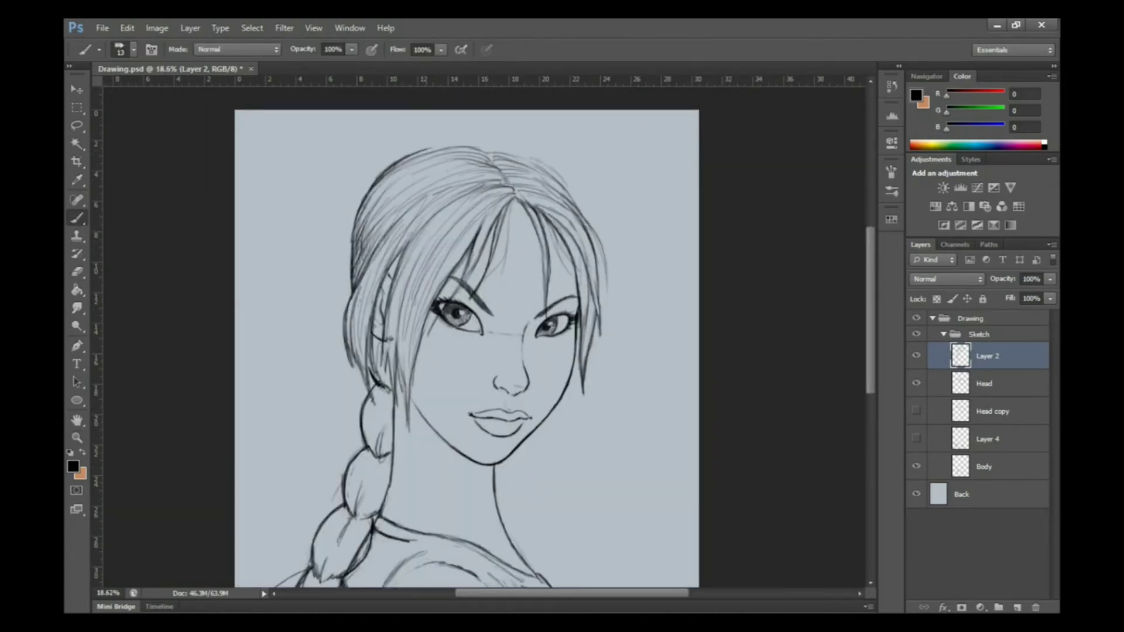
{"action": "mouse_move", "coordinate": [526, 152]}
{"action": "left_mouse_down"}
{"action": "mouse_move", "coordinate": [576, 207]}
{"action": "mouse_move", "coordinate": [612, 299]}
{"action": "mouse_move", "coordinate": [567, 192]}
{"action": "left_mouse_up"}
{"action": "left_click_drag", "start_coordinate": [365, 197], "coordinate": [425, 145]}
{"action": "mouse_move", "coordinate": [404, 154]}
{"action": "left_mouse_down"}
{"action": "mouse_move", "coordinate": [524, 144]}
{"action": "mouse_move", "coordinate": [539, 193]}
{"action": "mouse_move", "coordinate": [416, 261]}
{"action": "left_mouse_up"}
Add more strokes down the lower-left hair and braid.
{"action": "scroll", "coordinate": [468, 337], "scroll_direction": "down", "scroll_amount": 3}
{"action": "left_click_drag", "start_coordinate": [387, 302], "coordinate": [358, 392]}
{"action": "left_click_drag", "start_coordinate": [364, 422], "coordinate": [316, 460]}
{"action": "left_click_drag", "start_coordinate": [346, 495], "coordinate": [299, 541]}
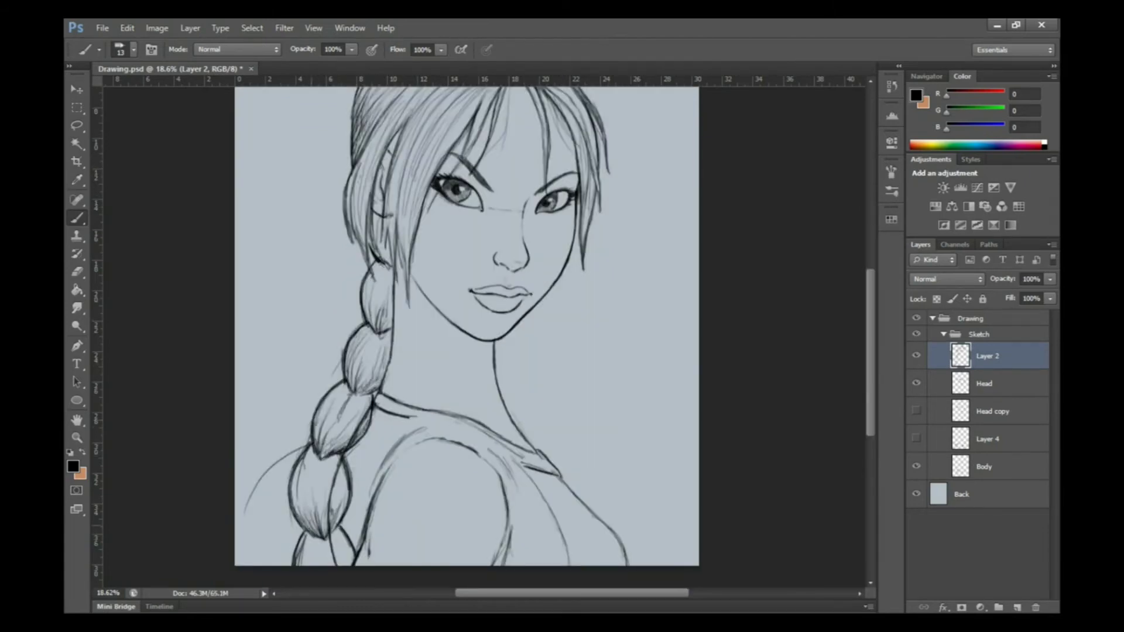
Duplicate the Body layer as a backup copy and show Layer 4 again.
{"action": "key", "text": "e"}
{"action": "left_click", "coordinate": [984, 466]}
{"action": "key", "text": "ctrl+j"}
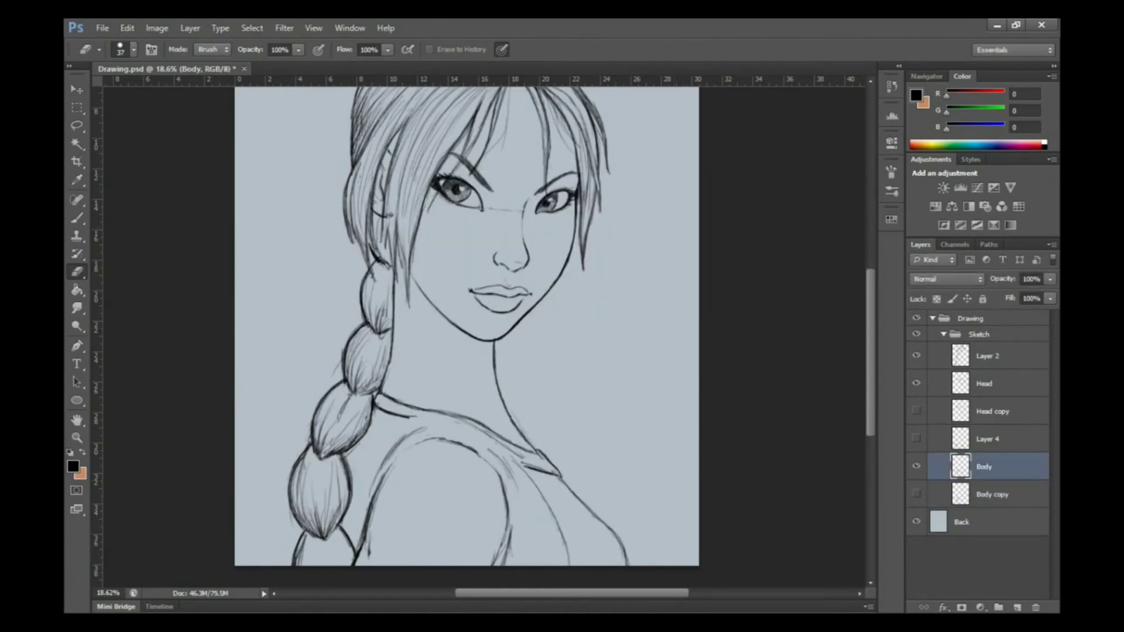
{"action": "left_click", "coordinate": [917, 439]}
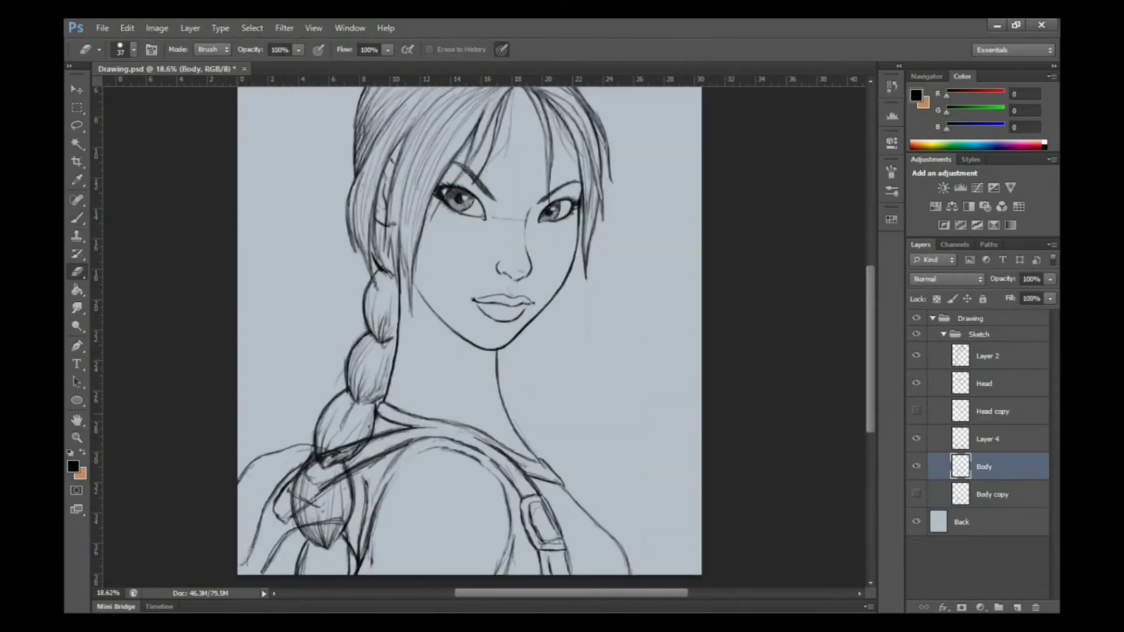
Free-transform the strap, hide Layer 2, and erase stray lines in the lower left.
{"action": "key", "text": "ctrl+t"}
{"action": "key", "text": "b"}
{"action": "key", "text": "Return"}
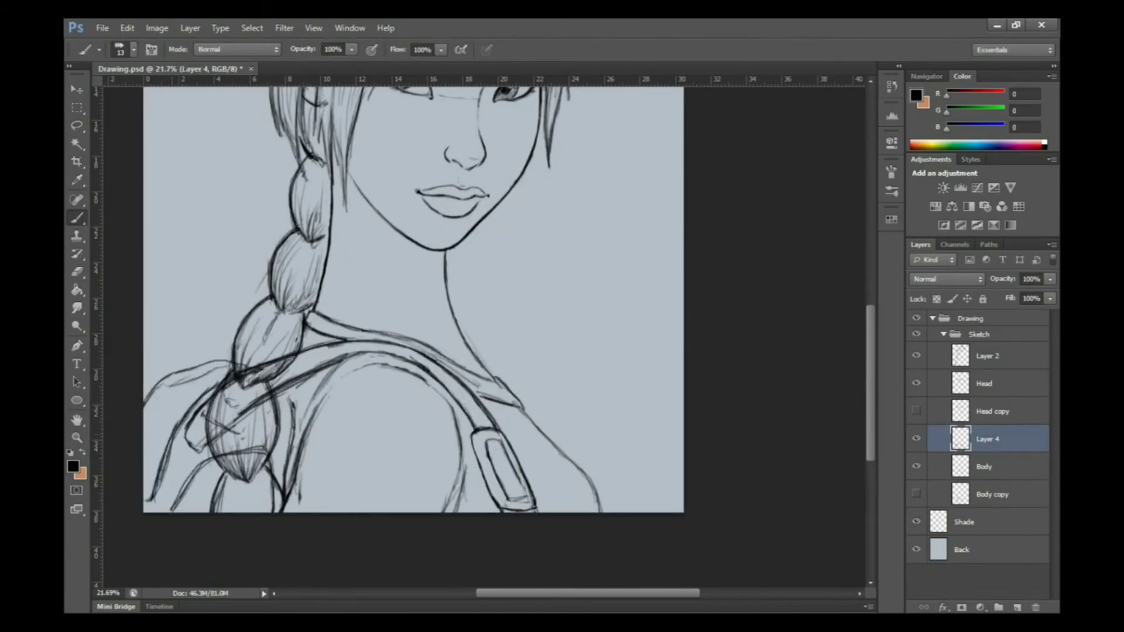
{"action": "key", "text": "e"}
{"action": "left_click", "coordinate": [917, 355]}
{"action": "left_click_drag", "start_coordinate": [213, 363], "coordinate": [267, 392]}
Darken the strap outline over the shoulder and erase stray lower-left strap lines.
{"action": "key", "text": "b"}
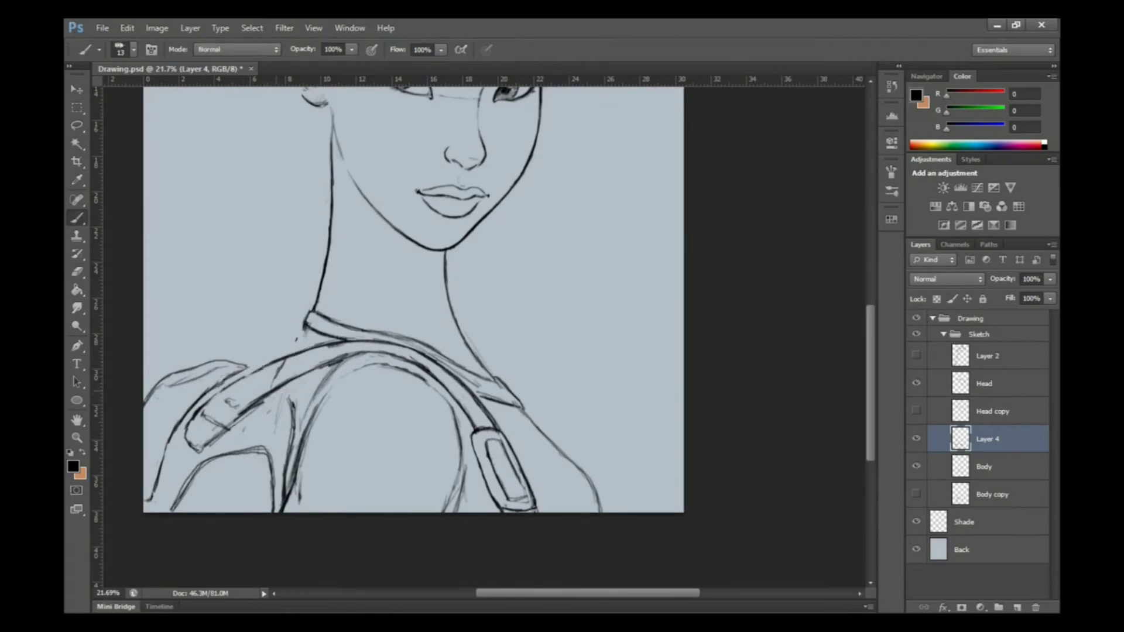
{"action": "left_click_drag", "start_coordinate": [202, 433], "coordinate": [480, 428]}
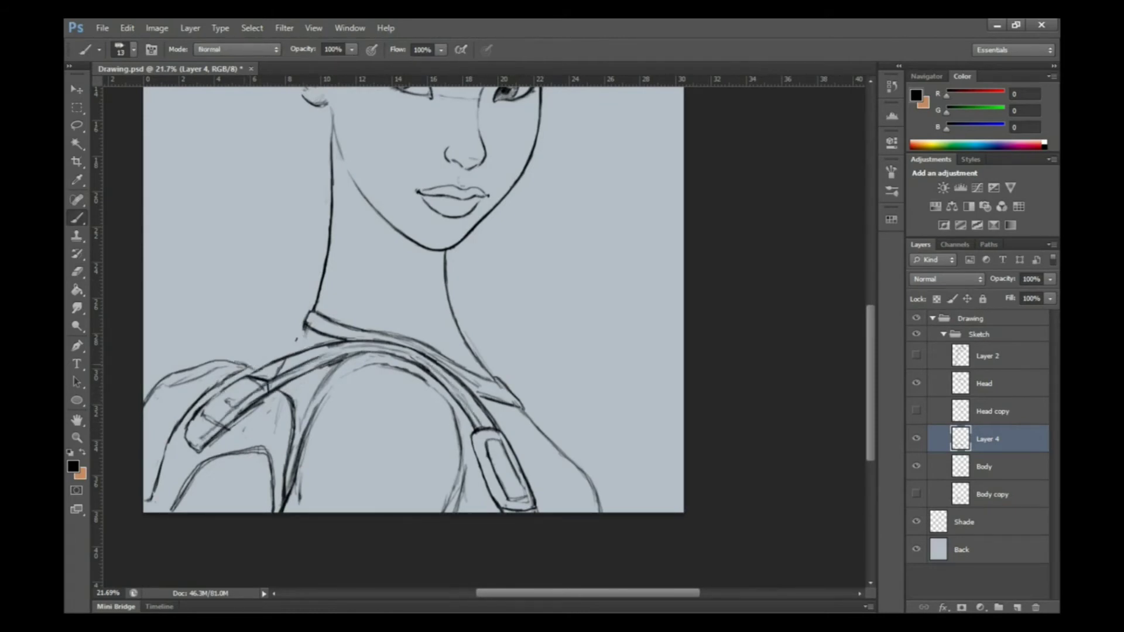
{"action": "mouse_move", "coordinate": [220, 509]}
{"action": "left_mouse_down"}
{"action": "mouse_move", "coordinate": [269, 451]}
{"action": "mouse_move", "coordinate": [252, 399]}
{"action": "left_mouse_up"}
{"action": "key", "text": "e"}
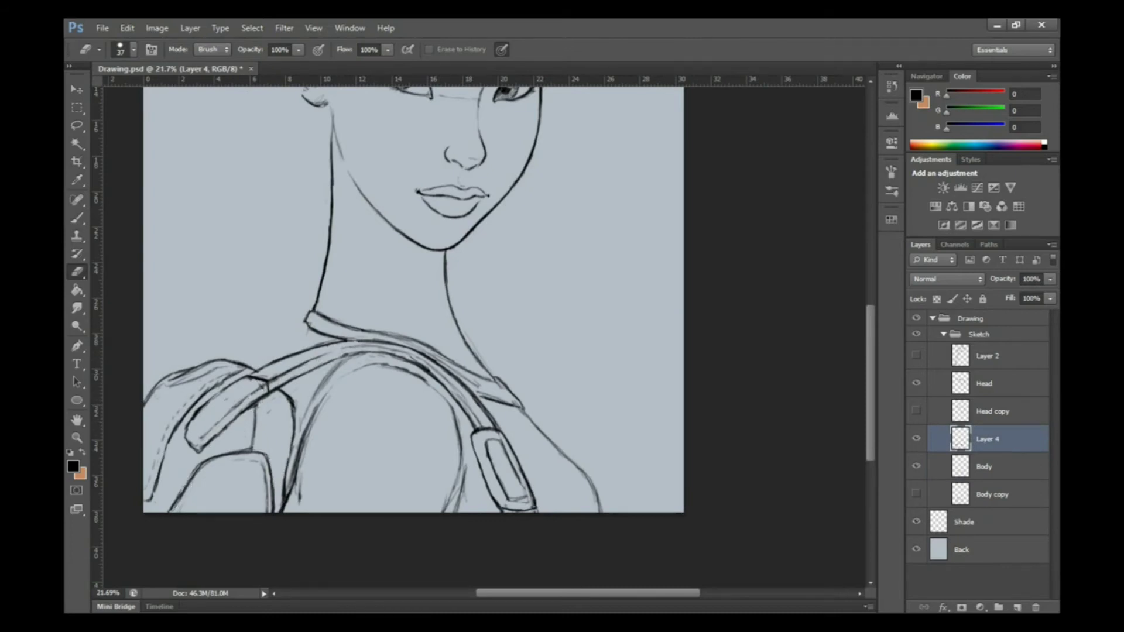
Warp the strap by pulling its lower-right corner outward.
{"action": "key", "text": "ctrl+t"}
{"action": "key", "text": "Escape"}
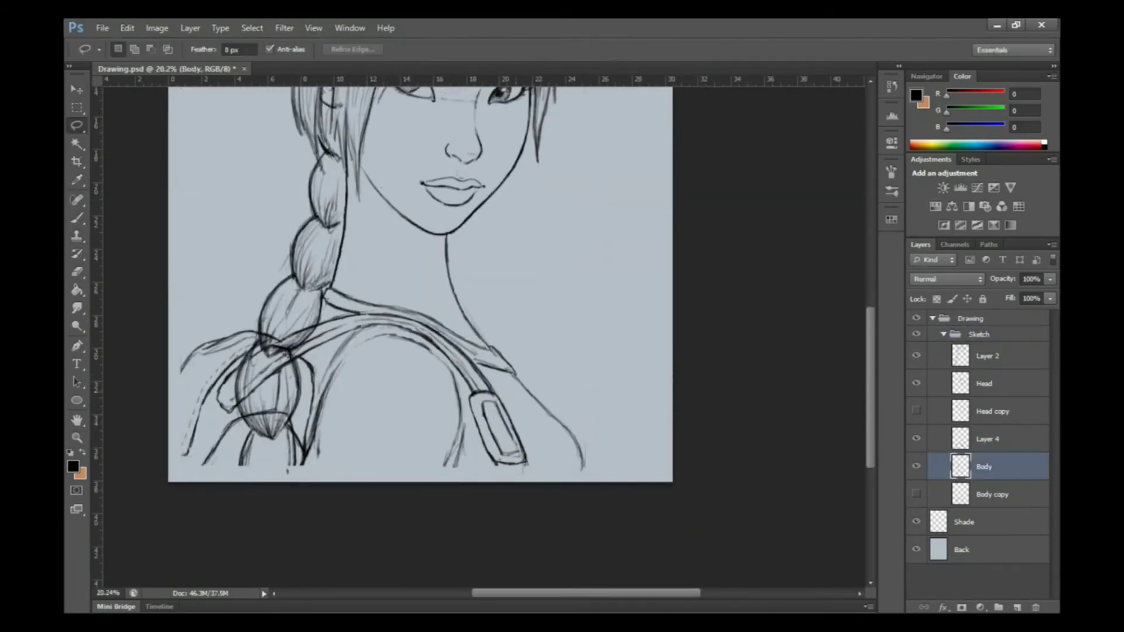
{"action": "left_click_drag", "start_coordinate": [630, 483], "coordinate": [637, 526]}
{"action": "key", "text": "l"}
{"action": "key", "text": "Return"}
{"action": "left_click_drag", "start_coordinate": [301, 482], "coordinate": [457, 486]}
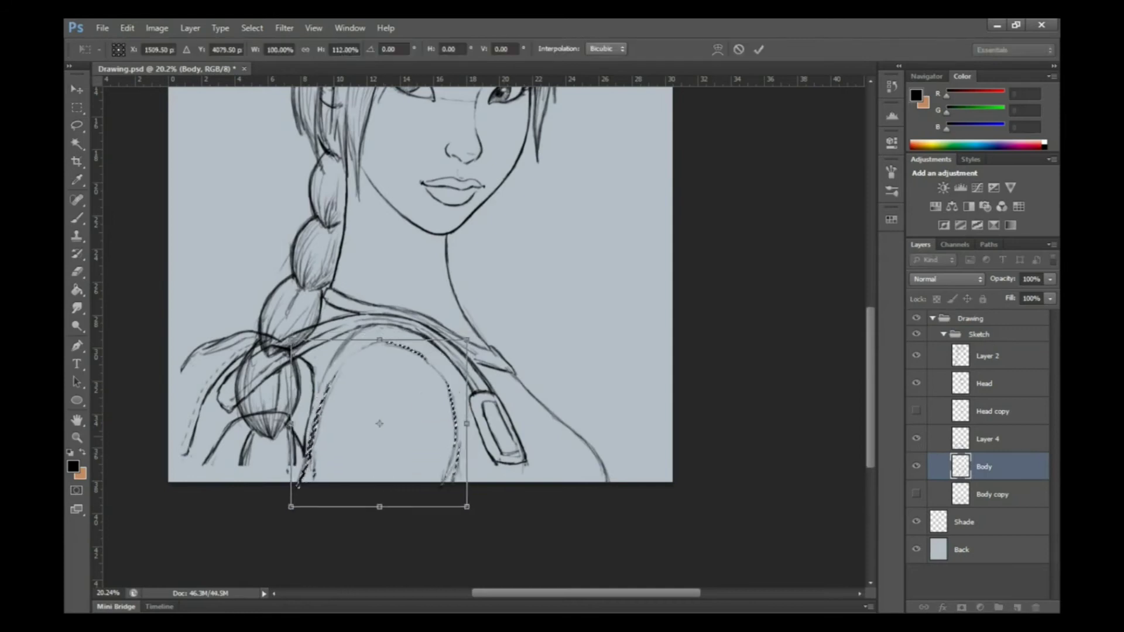
{"action": "key", "text": "ctrl+d"}
Warp the strap around the left arm on Layer 4.
{"action": "key", "text": "alt+bracketright"}
{"action": "key", "text": "ctrl+t"}
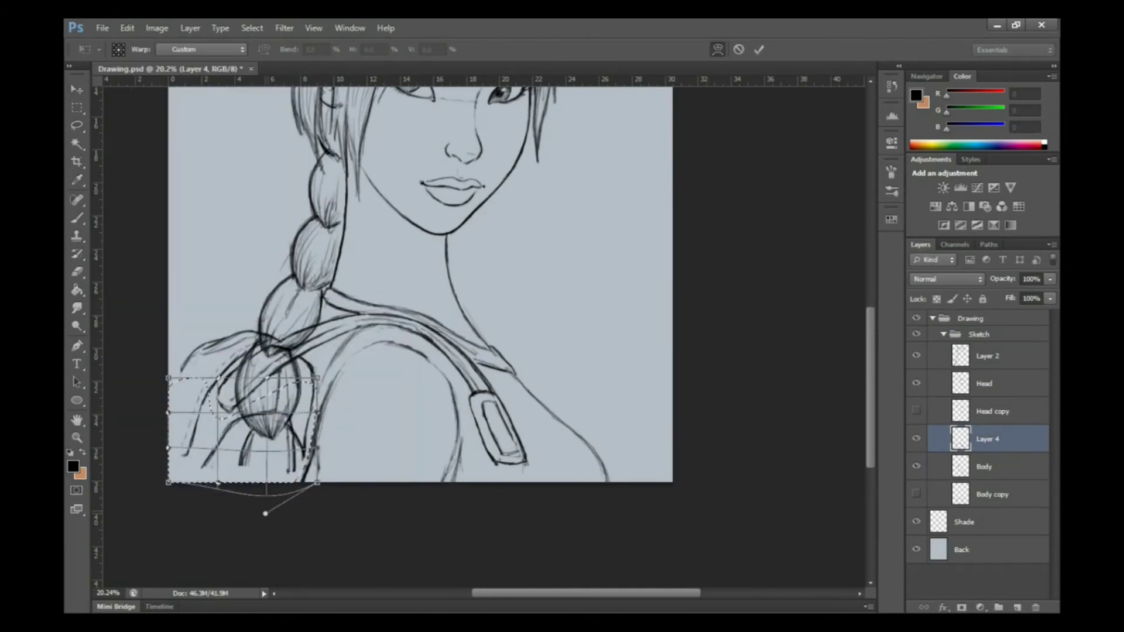
{"action": "key", "text": "Return"}
{"action": "key", "text": "b"}
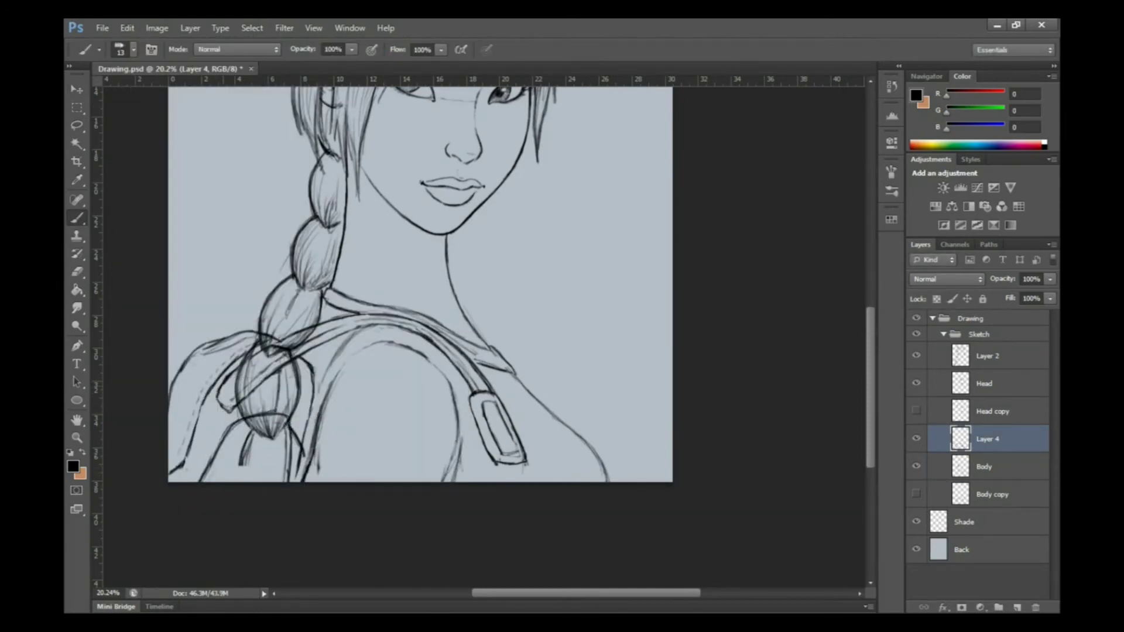
Warp the braid end so it bends over the shoulder.
{"action": "left_click", "coordinate": [127, 28]}
{"action": "left_click", "coordinate": [352, 430]}
{"action": "left_click_drag", "start_coordinate": [258, 375], "coordinate": [266, 348]}
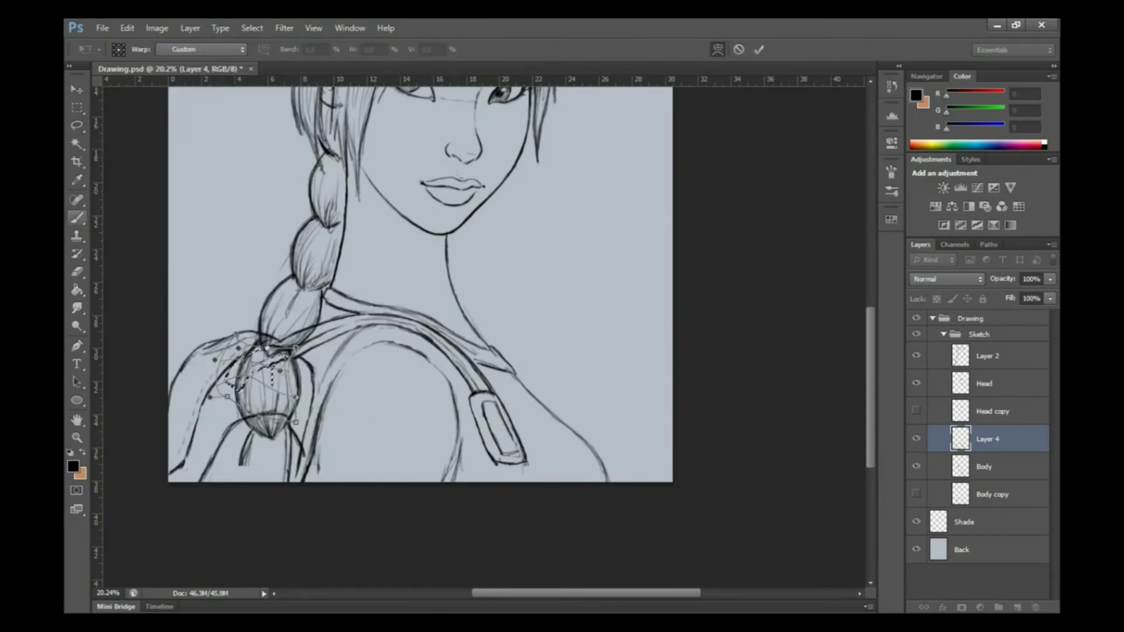
{"action": "key", "text": "Return"}
{"action": "key", "text": "e"}
{"action": "key", "text": "b"}
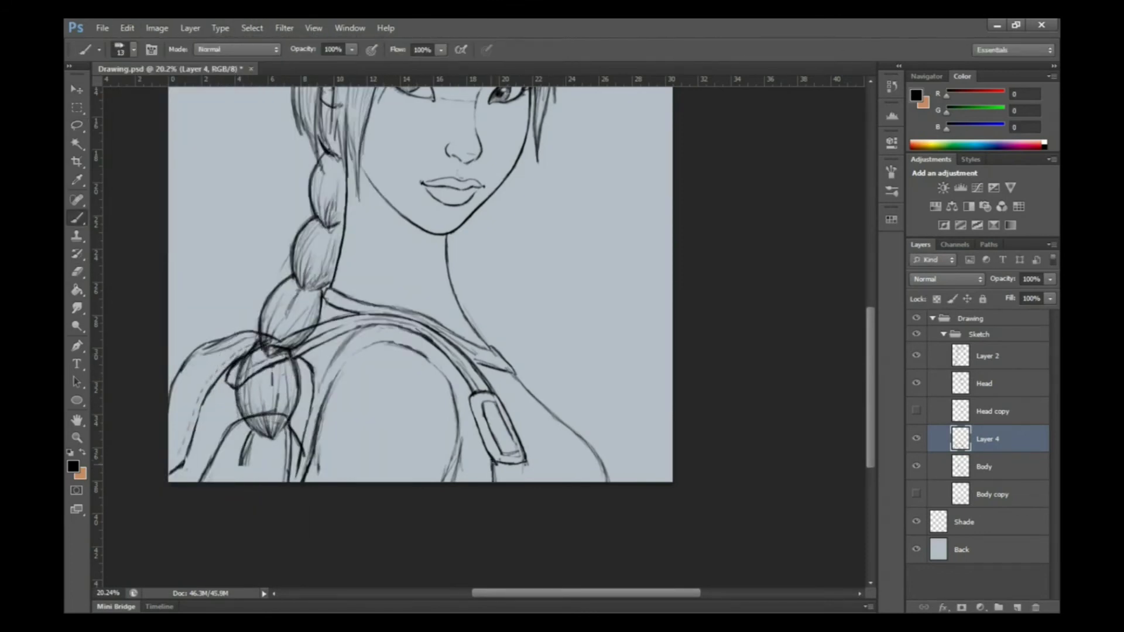
Draw a dark line along the upper arm on the Body layer.
{"action": "scroll", "coordinate": [787, 349], "scroll_direction": "down", "scroll_amount": 1}
{"action": "key", "text": "alt+bracketleft"}
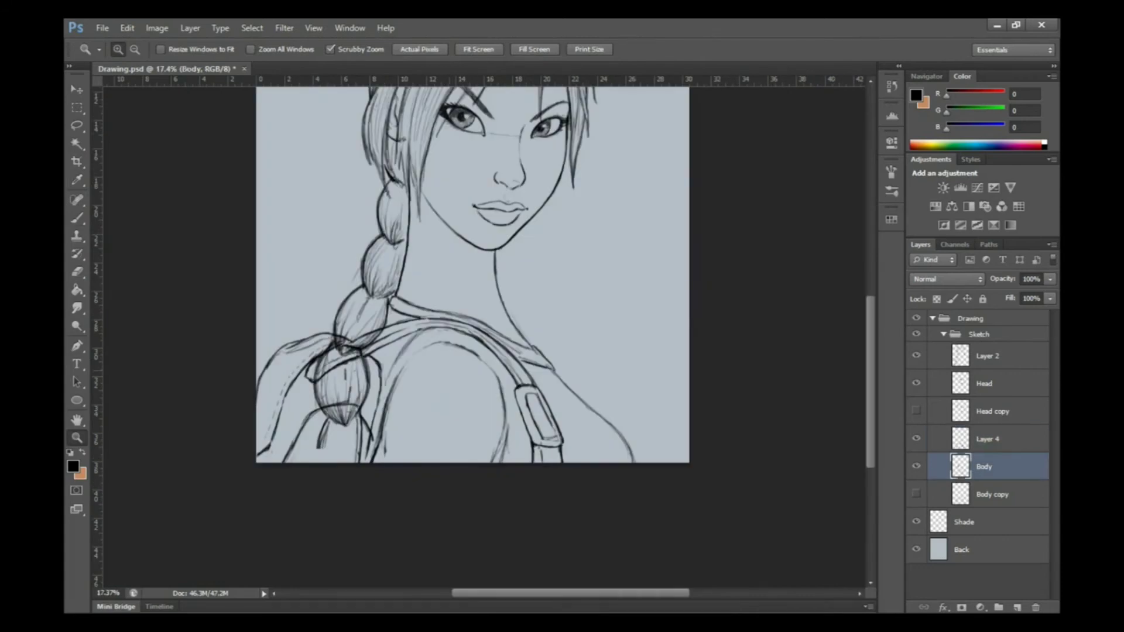
{"action": "left_click_drag", "start_coordinate": [434, 337], "coordinate": [380, 421]}
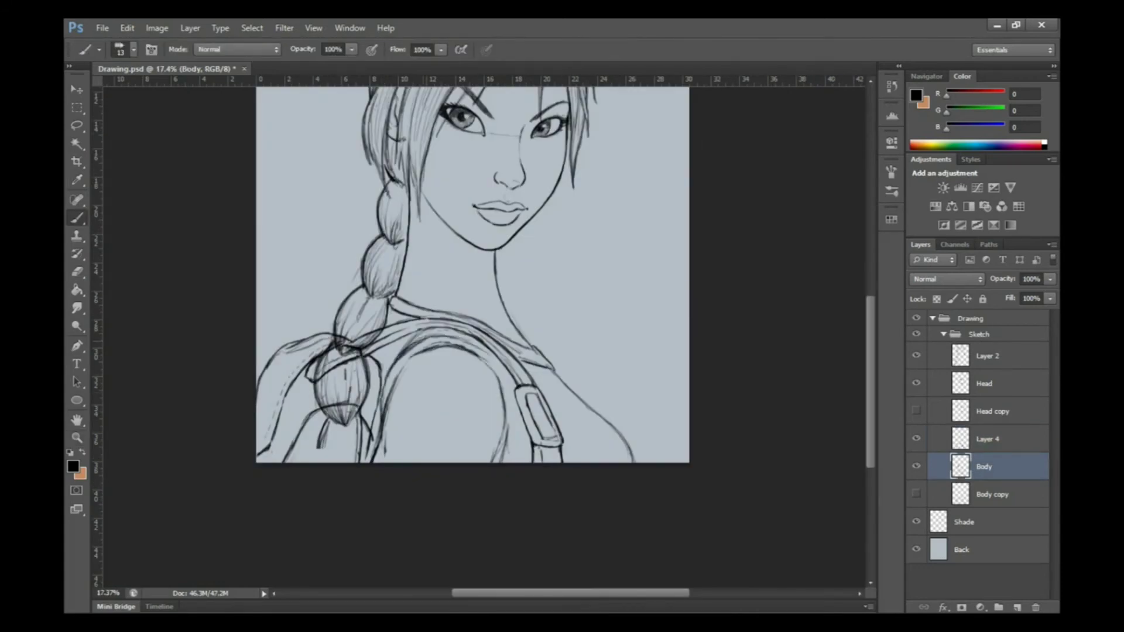
{"action": "key", "text": "e"}
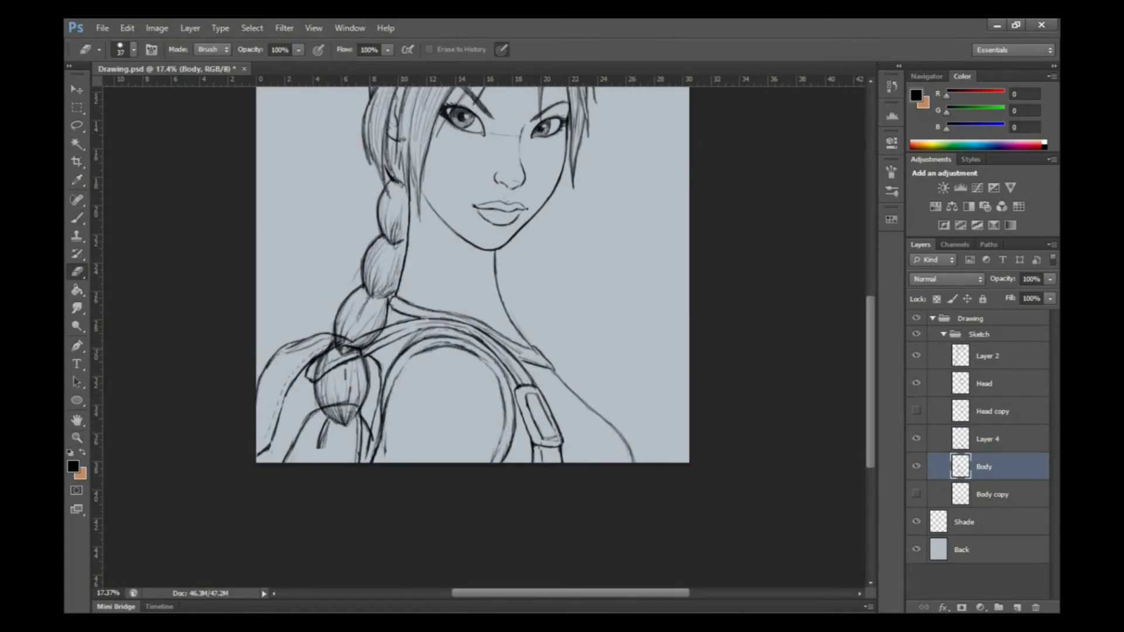
Set a 50% opacity brush and make the Shade layer active.
{"action": "key", "text": "b"}
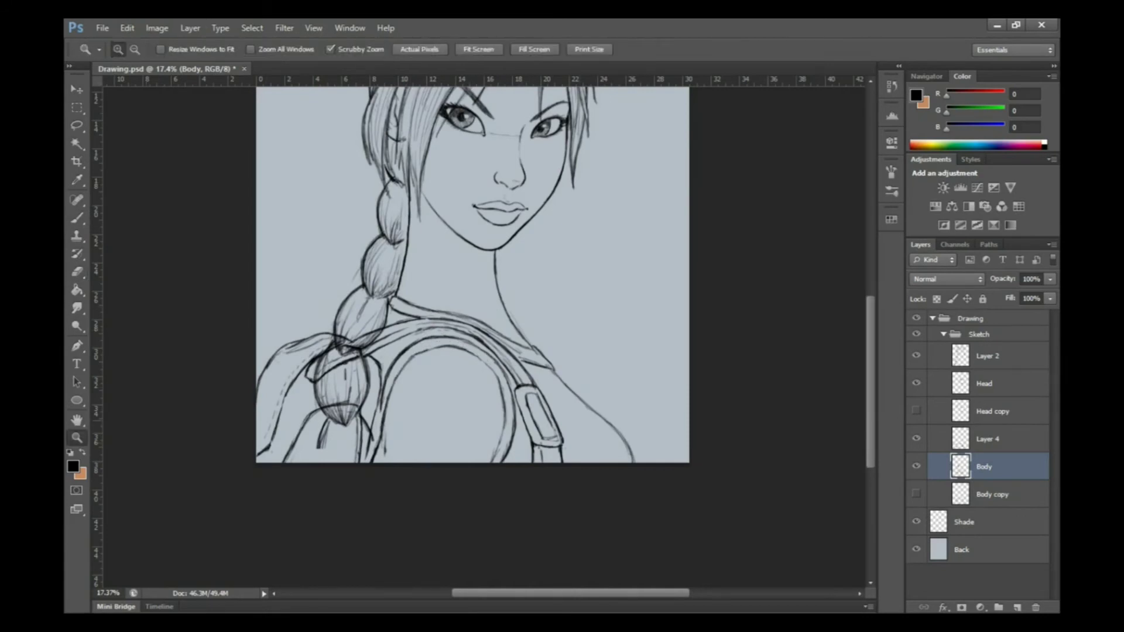
{"action": "scroll", "coordinate": [479, 338], "scroll_direction": "up", "scroll_amount": 1}
{"action": "key", "text": "alt+bracketleft"}
{"action": "key", "text": "Return"}
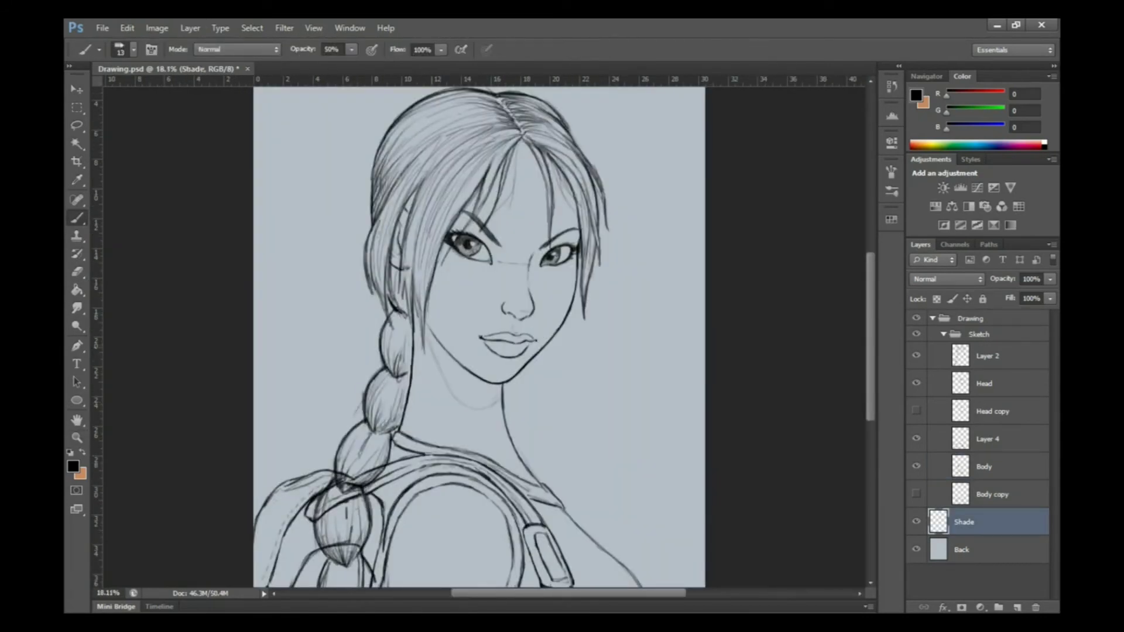
Add light shading strokes under the nose and zoom out to view the drawing.
{"action": "scroll", "coordinate": [538, 308], "scroll_direction": "up", "scroll_amount": 4}
{"action": "left_click_drag", "start_coordinate": [472, 305], "coordinate": [512, 323]}
{"action": "key", "text": "z"}
{"action": "scroll", "coordinate": [484, 337], "scroll_direction": "down", "scroll_amount": 4}
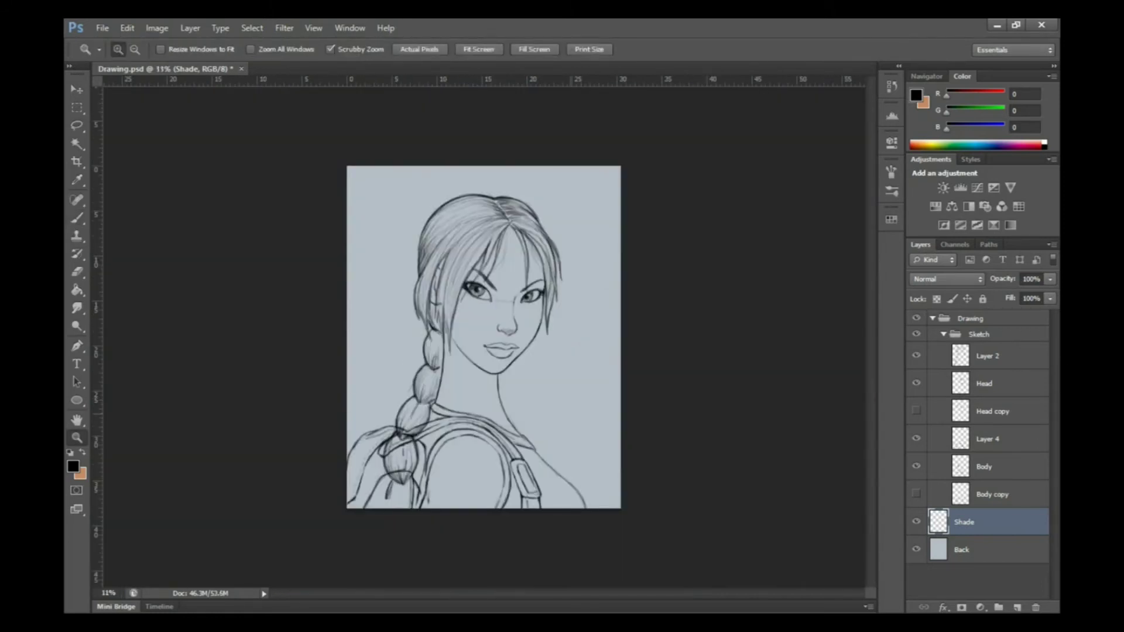
{"action": "scroll", "coordinate": [491, 369], "scroll_direction": "up", "scroll_amount": 2}
{"action": "scroll", "coordinate": [491, 369], "scroll_direction": "up", "scroll_amount": 2}
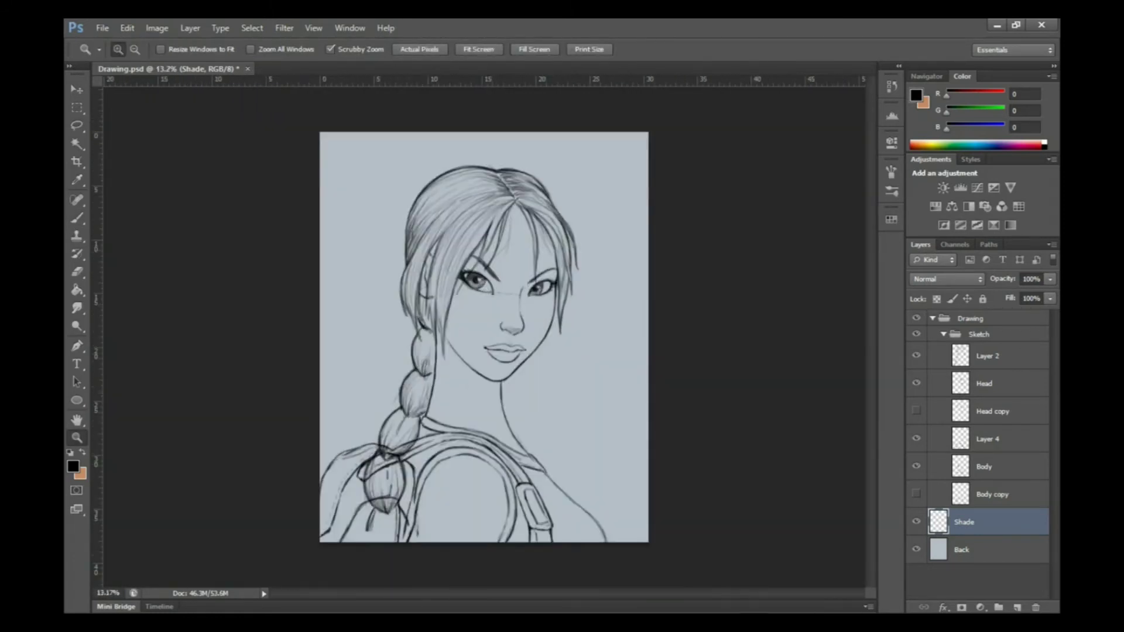
Lower the brush to 55% opacity on the Shade layer and hatch the inner shoulder.
{"action": "key", "text": "alt+bracketleft"}
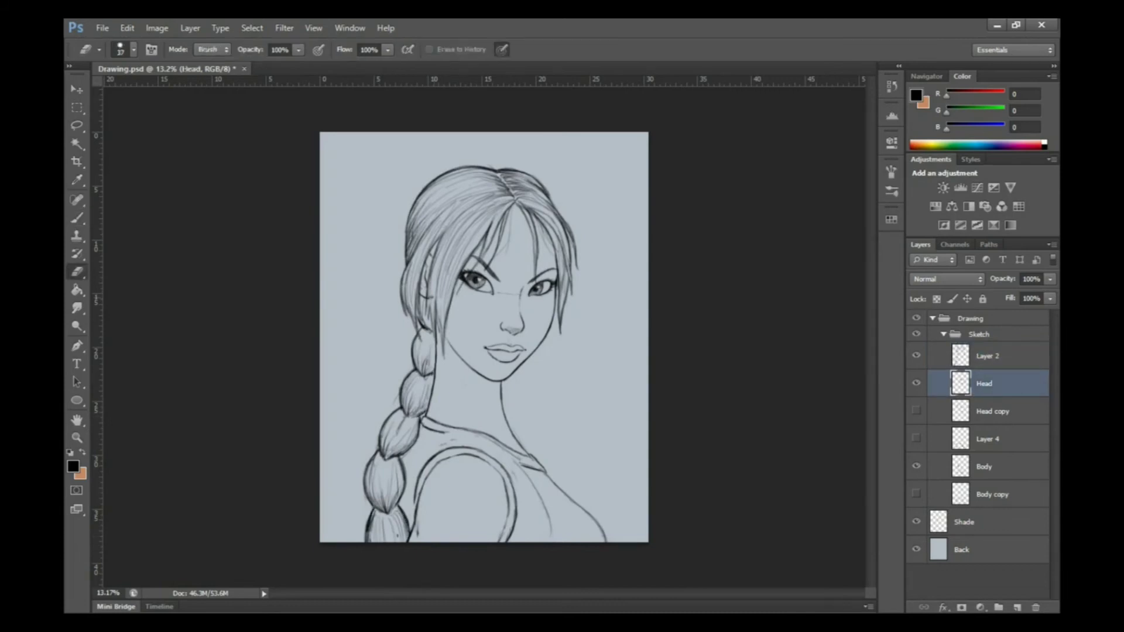
{"action": "key", "text": "alt+bracketleft"}
{"action": "key", "text": "alt+bracketleft"}
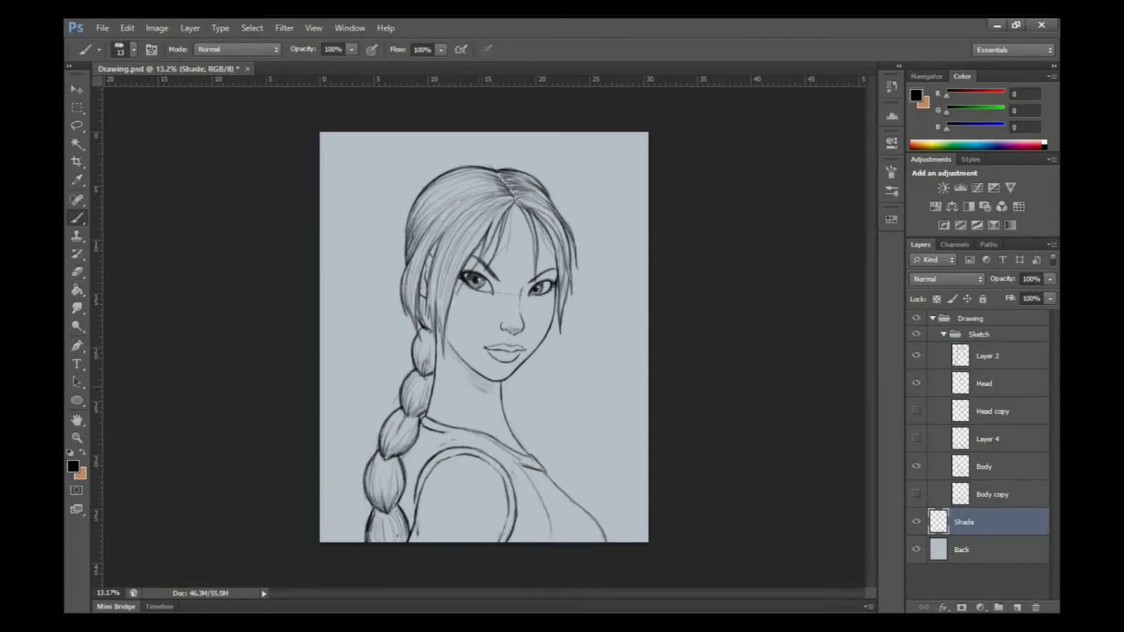
{"action": "left_click_drag", "start_coordinate": [352, 49], "coordinate": [321, 66]}
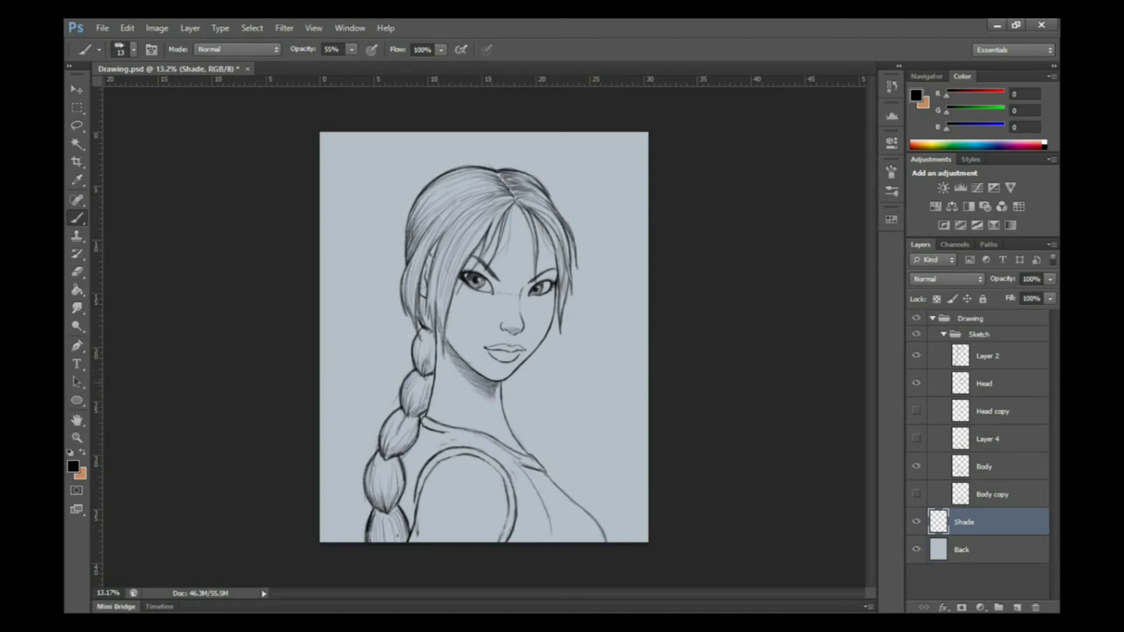
{"action": "left_click_drag", "start_coordinate": [468, 365], "coordinate": [510, 364]}
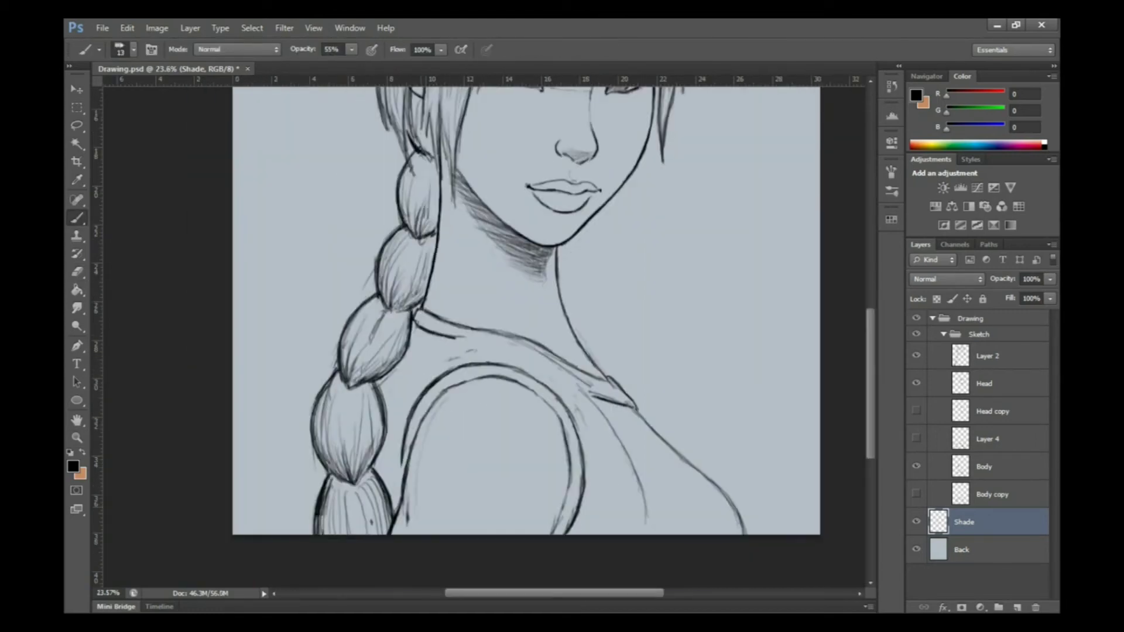
{"action": "left_click_drag", "start_coordinate": [421, 485], "coordinate": [448, 415]}
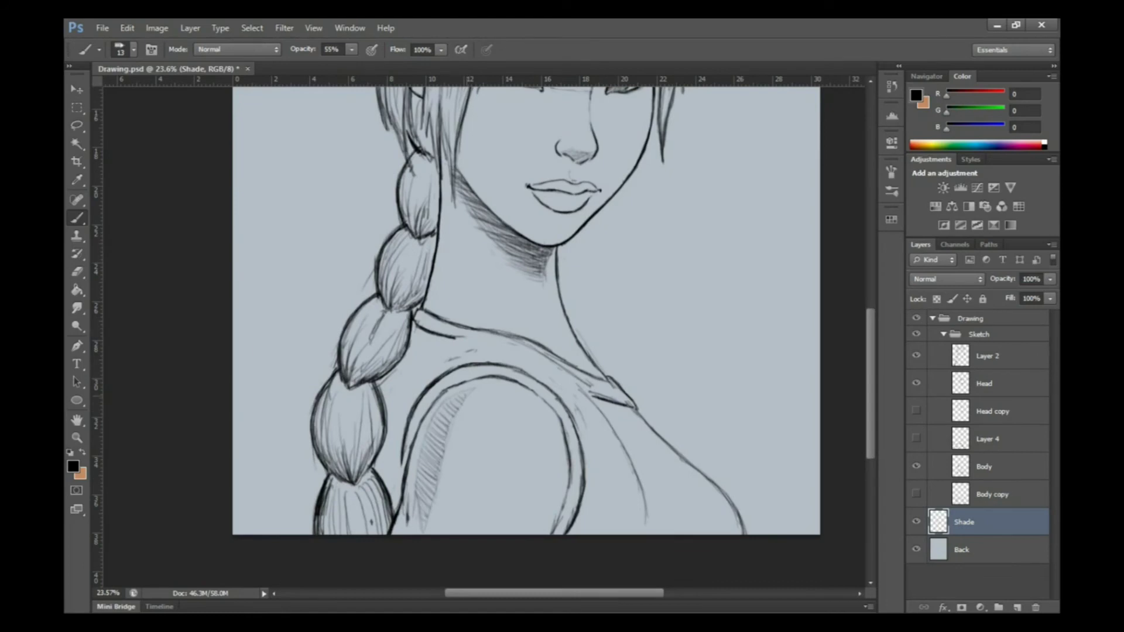
{"action": "scroll", "coordinate": [527, 310], "scroll_direction": "down", "scroll_amount": 3}
{"action": "scroll", "coordinate": [498, 304], "scroll_direction": "up", "scroll_amount": 1}
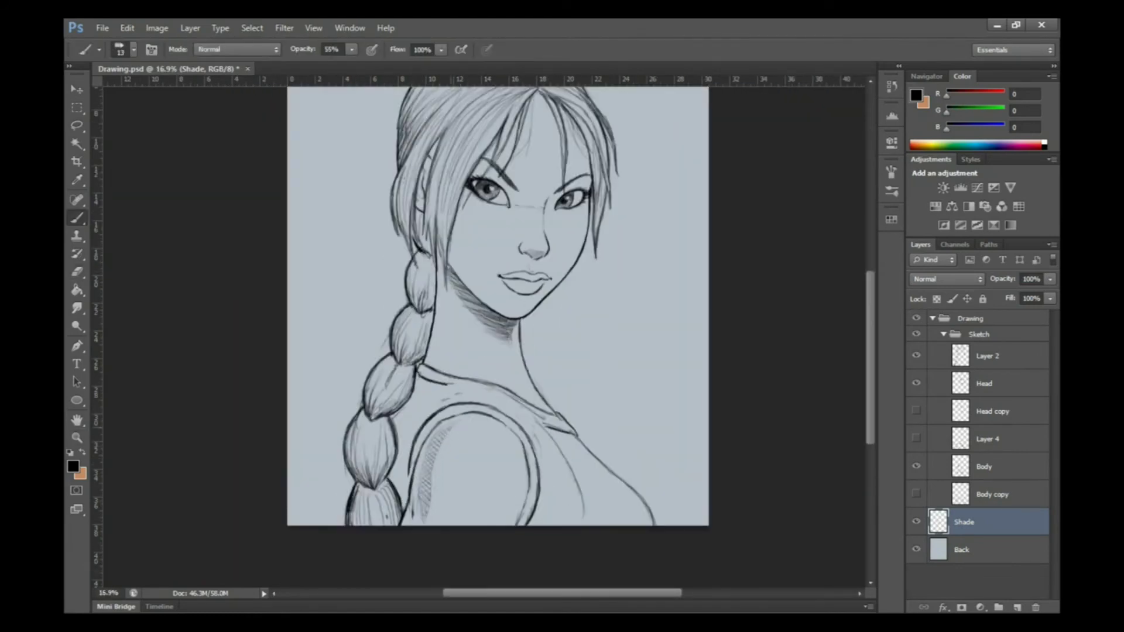
{"action": "scroll", "coordinate": [498, 331], "scroll_direction": "up", "scroll_amount": 2}
{"action": "key", "text": "l"}
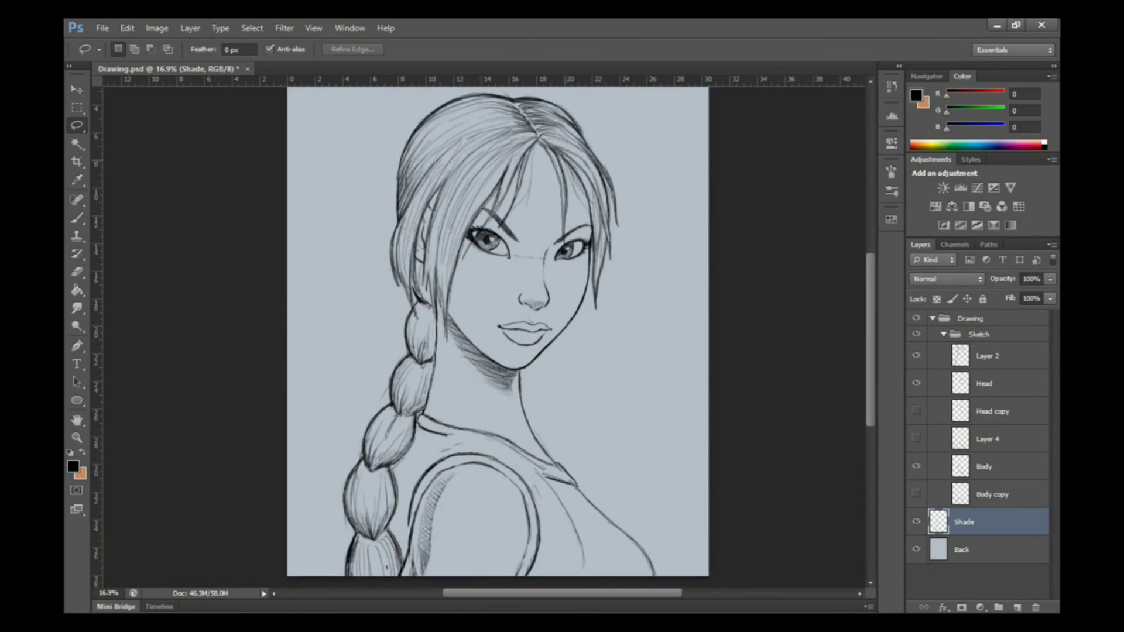
Paint a first shading pass inside the hair selection, then delete it.
{"action": "key", "text": "b"}
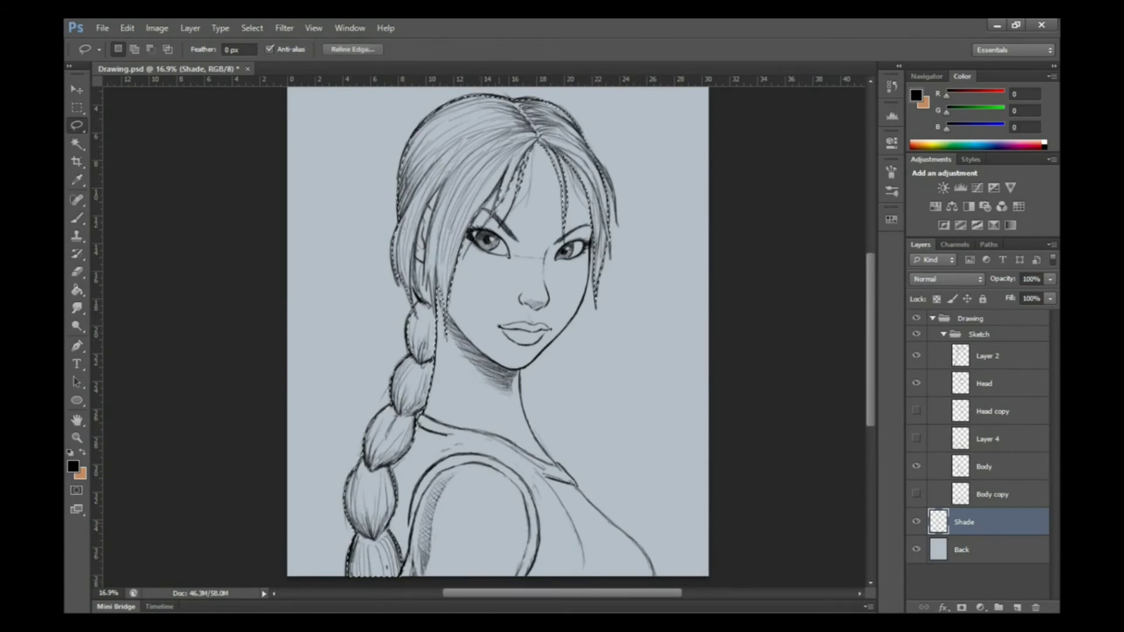
{"action": "scroll", "coordinate": [498, 328], "scroll_direction": "down", "scroll_amount": 2}
{"action": "right_click", "coordinate": [414, 326]}
{"action": "mouse_move", "coordinate": [374, 524]}
{"action": "left_mouse_down"}
{"action": "mouse_move", "coordinate": [360, 468]}
{"action": "mouse_move", "coordinate": [398, 381]}
{"action": "left_mouse_up"}
{"action": "left_click_drag", "start_coordinate": [387, 422], "coordinate": [445, 147]}
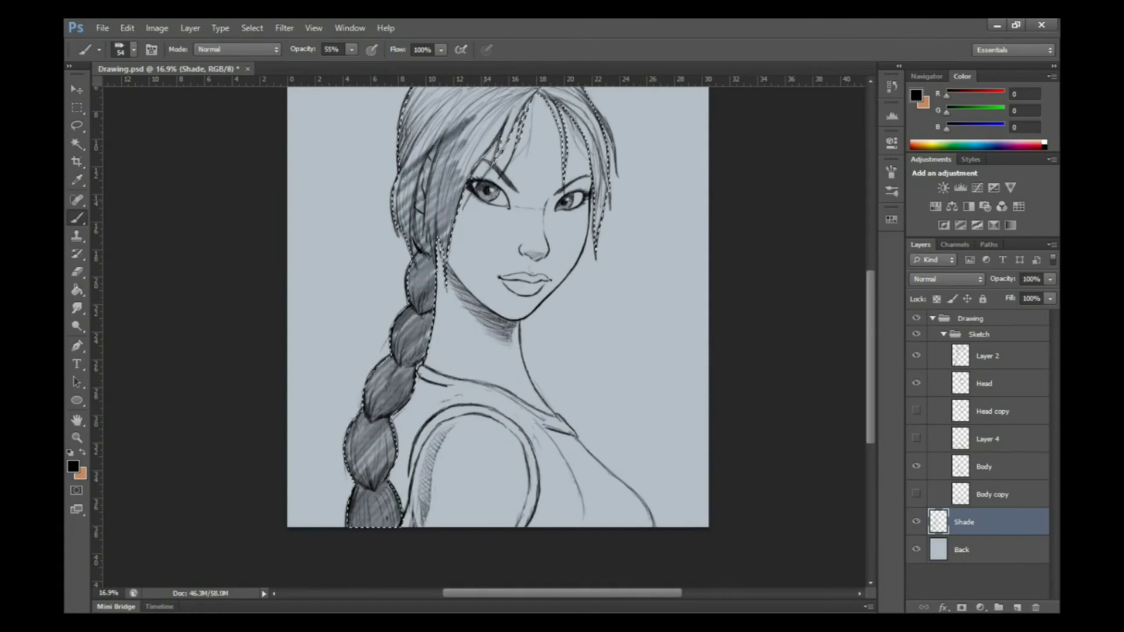
{"action": "key", "text": "Delete"}
{"action": "key", "text": "l"}
{"action": "key", "text": "b"}
Pick a dark gray and shade the braid and hair inside the selection.
{"action": "left_click", "coordinate": [73, 467]}
{"action": "left_click", "coordinate": [879, 166]}
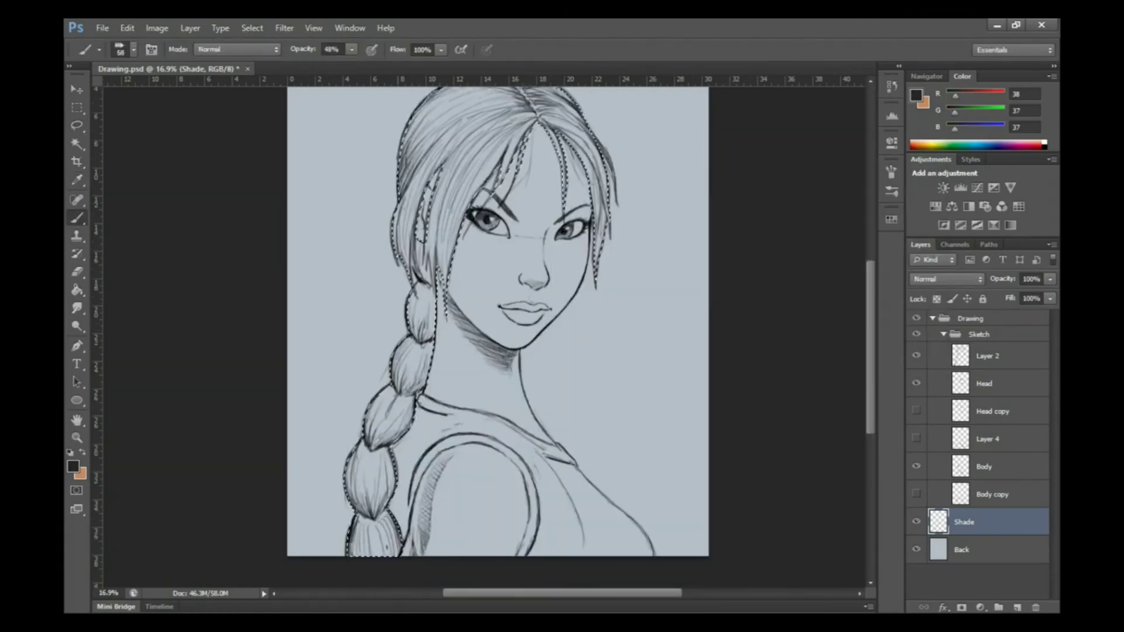
{"action": "scroll", "coordinate": [498, 334], "scroll_direction": "down", "scroll_amount": 2}
{"action": "mouse_move", "coordinate": [404, 503]}
{"action": "left_mouse_down"}
{"action": "mouse_move", "coordinate": [433, 328]}
{"action": "mouse_move", "coordinate": [480, 199]}
{"action": "mouse_move", "coordinate": [551, 305]}
{"action": "left_mouse_up"}
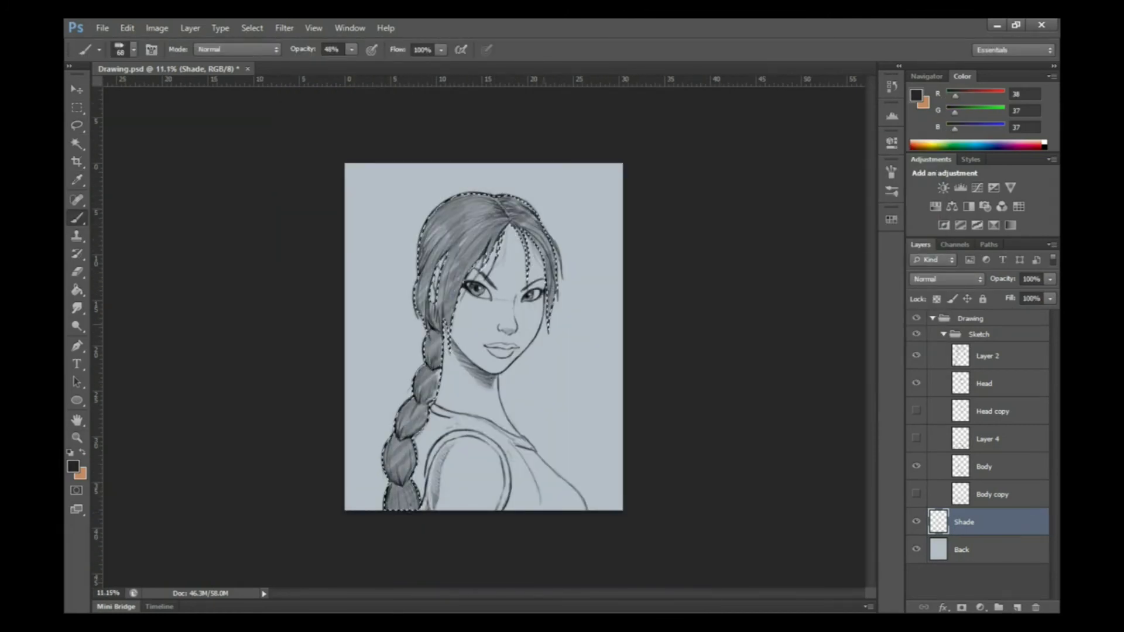
{"action": "left_click_drag", "start_coordinate": [433, 222], "coordinate": [428, 317]}
{"action": "right_click", "coordinate": [504, 312]}
{"action": "key", "text": "Return"}
Darken the braid, crown and strands beside the face with more gray strokes.
{"action": "mouse_move", "coordinate": [410, 492]}
{"action": "left_mouse_down"}
{"action": "mouse_move", "coordinate": [413, 398]}
{"action": "mouse_move", "coordinate": [407, 509]}
{"action": "left_mouse_up"}
{"action": "left_click_drag", "start_coordinate": [405, 469], "coordinate": [437, 339]}
{"action": "left_click_drag", "start_coordinate": [407, 480], "coordinate": [418, 407]}
{"action": "left_click_drag", "start_coordinate": [404, 509], "coordinate": [442, 310]}
{"action": "left_click_drag", "start_coordinate": [446, 375], "coordinate": [434, 264]}
{"action": "left_click_drag", "start_coordinate": [424, 345], "coordinate": [433, 199]}
{"action": "mouse_move", "coordinate": [427, 275]}
{"action": "left_mouse_down"}
{"action": "mouse_move", "coordinate": [515, 197]}
{"action": "mouse_move", "coordinate": [486, 218]}
{"action": "mouse_move", "coordinate": [468, 293]}
{"action": "left_mouse_up"}
{"action": "left_click_drag", "start_coordinate": [448, 205], "coordinate": [524, 202]}
{"action": "left_click_drag", "start_coordinate": [448, 225], "coordinate": [419, 298]}
{"action": "mouse_move", "coordinate": [498, 235]}
{"action": "left_mouse_down"}
{"action": "mouse_move", "coordinate": [463, 290]}
{"action": "mouse_move", "coordinate": [524, 199]}
{"action": "mouse_move", "coordinate": [548, 266]}
{"action": "left_mouse_up"}
Deselect, then shade the lower lip gray with a size 9 brush at 38% opacity.
{"action": "key", "text": "ctrl+d"}
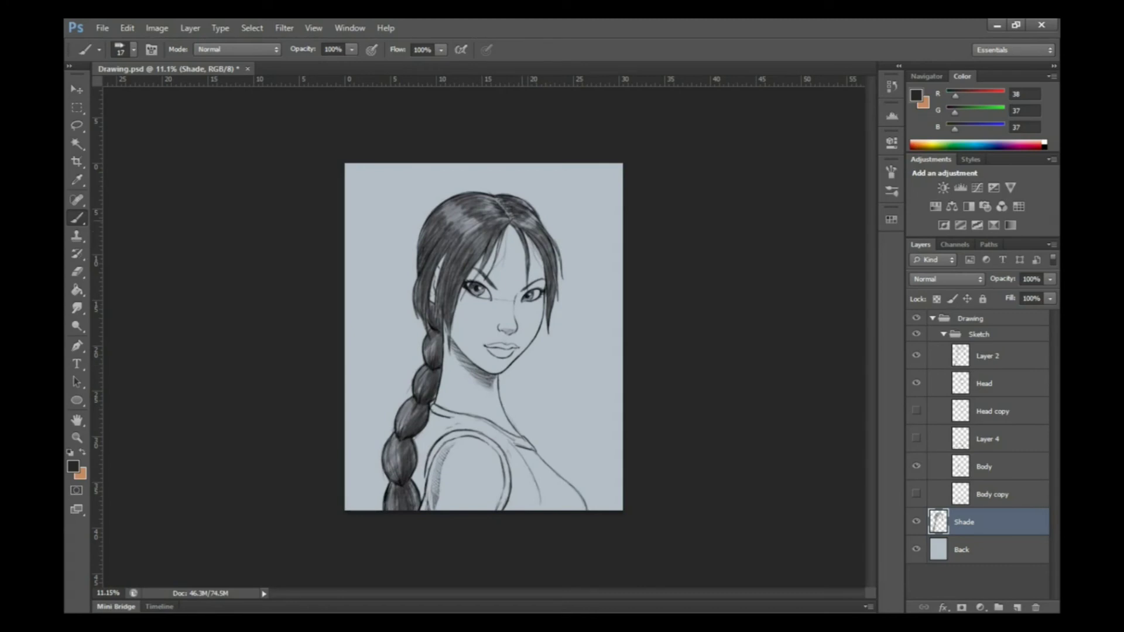
{"action": "scroll", "coordinate": [445, 463], "scroll_direction": "up", "scroll_amount": 3}
{"action": "right_click", "coordinate": [378, 288]}
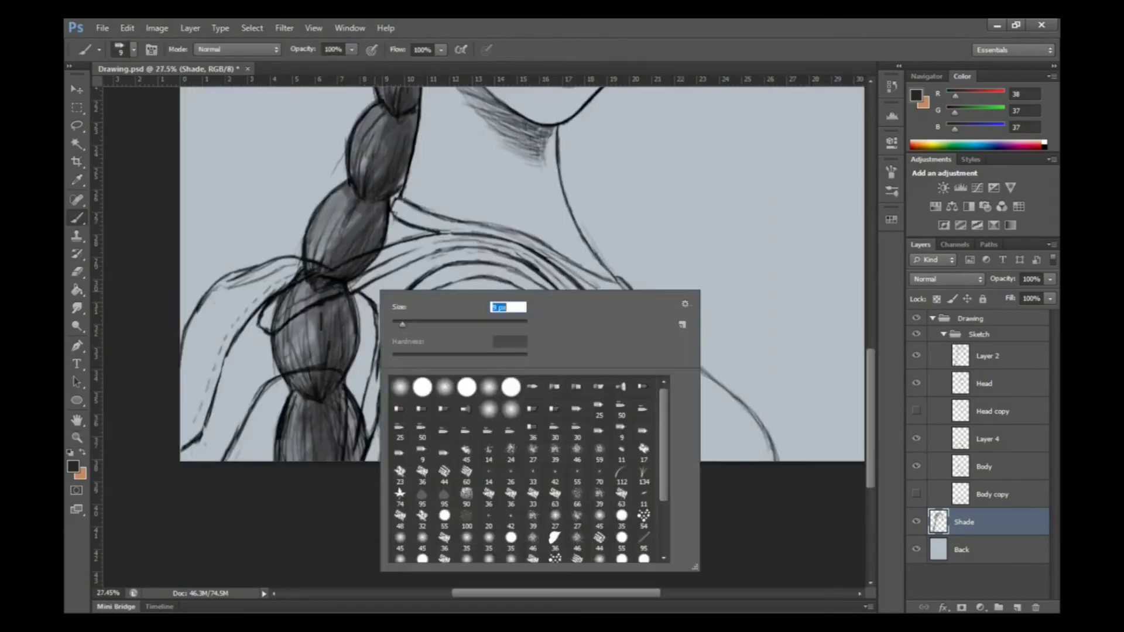
{"action": "key", "text": "3"}
{"action": "key", "text": "8"}
{"action": "mouse_move", "coordinate": [536, 236]}
{"action": "left_mouse_down"}
{"action": "mouse_move", "coordinate": [568, 252]}
{"action": "mouse_move", "coordinate": [597, 237]}
{"action": "left_mouse_up"}
Set a 51% near-black brush, zoom in on the neck and shoulder, and select the Body layer.
{"action": "key", "text": "5"}
{"action": "key", "text": "1"}
{"action": "key", "text": "e"}
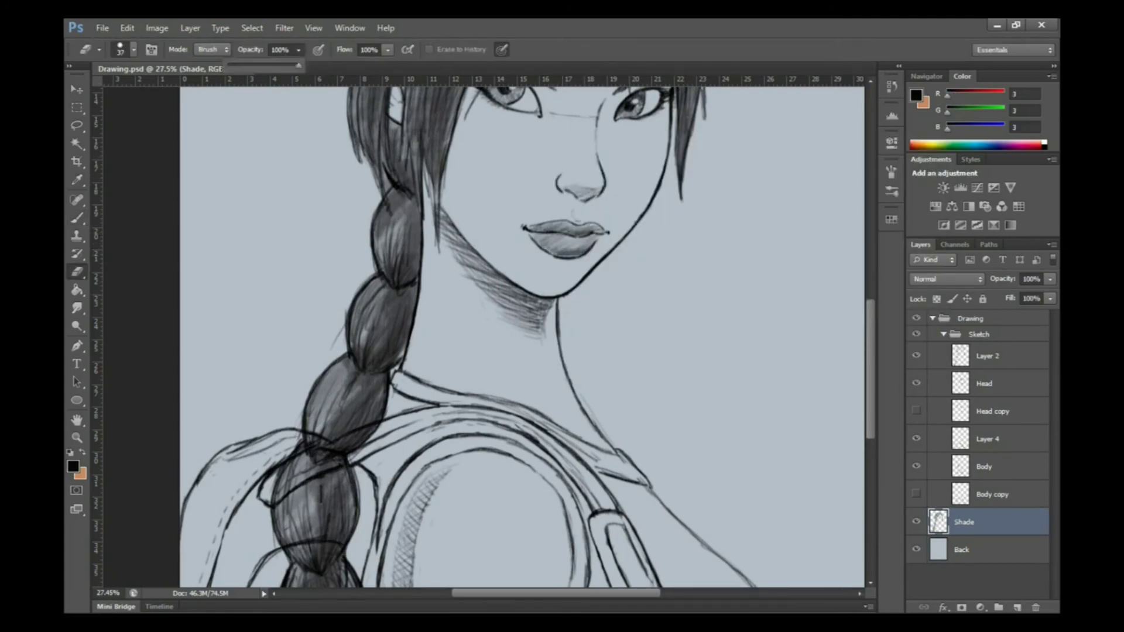
{"action": "key", "text": "z"}
{"action": "left_click_drag", "start_coordinate": [583, 248], "coordinate": [527, 249]}
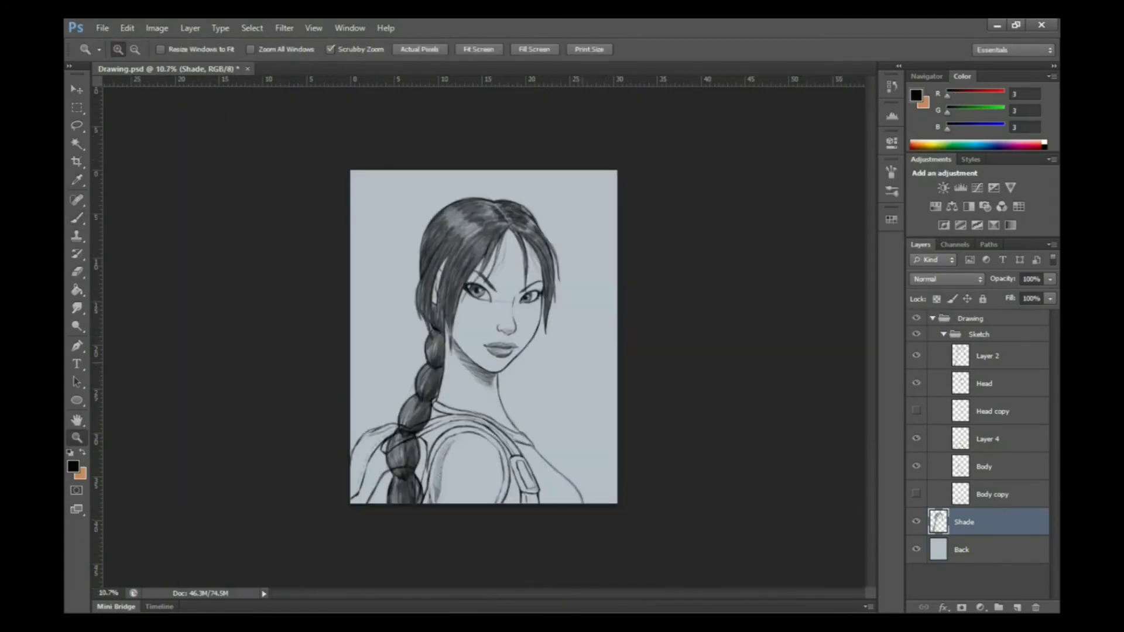
{"action": "left_click_drag", "start_coordinate": [500, 526], "coordinate": [562, 525]}
{"action": "key", "text": "alt+bracketright"}
{"action": "key", "text": "alt+bracketright"}
{"action": "key", "text": "b"}
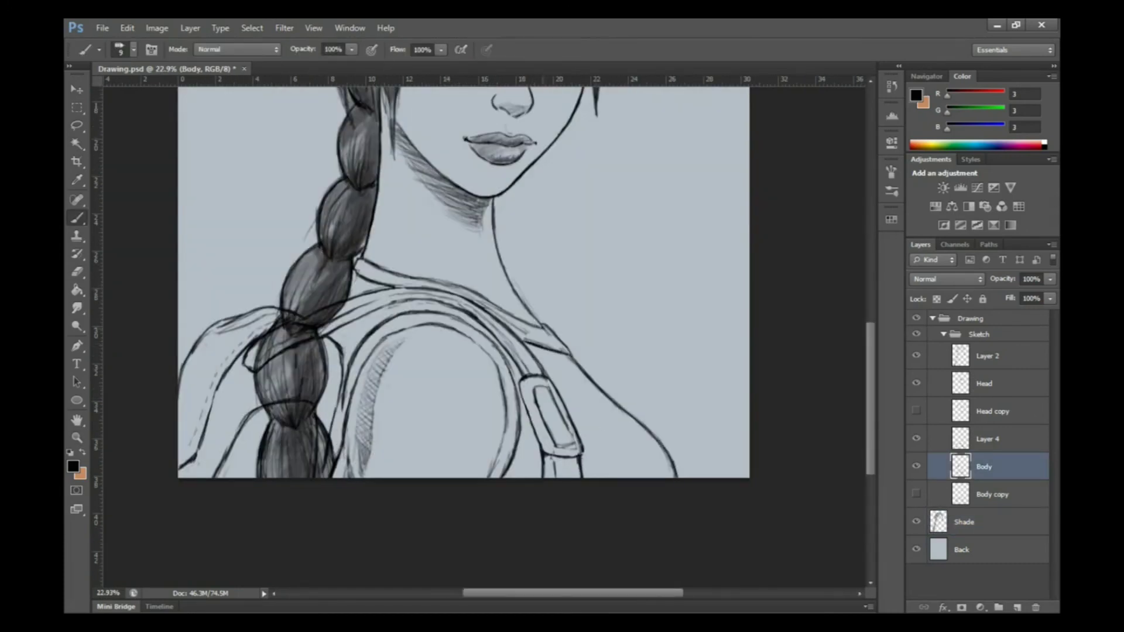
Cross-hatch the inner shoulder curve on the Body layer.
{"action": "key", "text": "e"}
{"action": "key", "text": "alt+bracketright"}
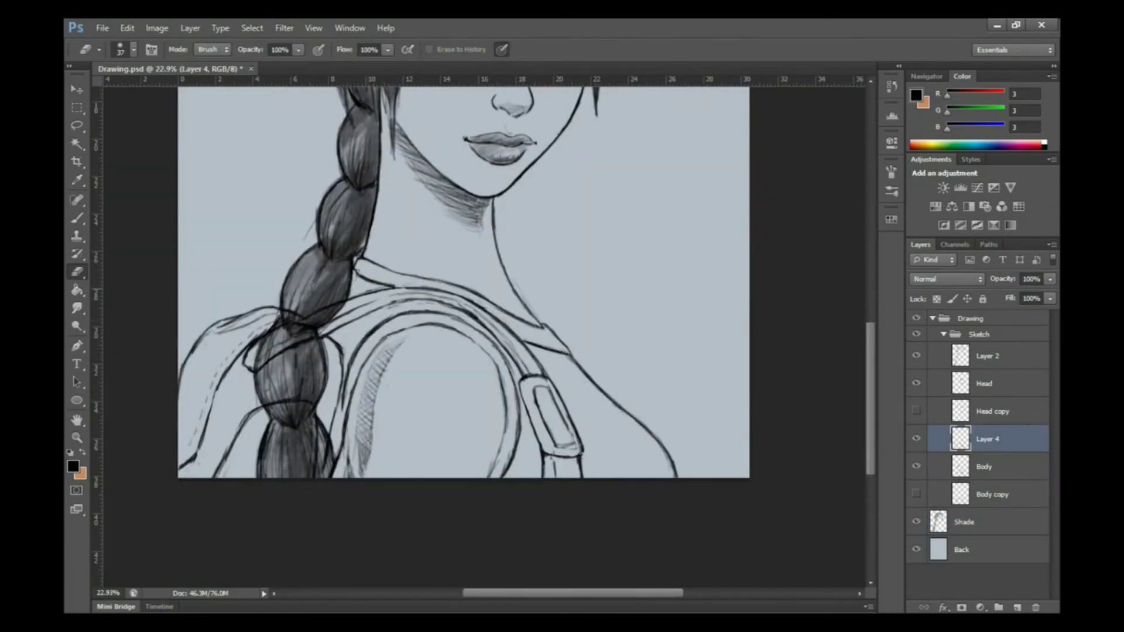
{"action": "key", "text": "alt+bracketleft"}
{"action": "key", "text": "b"}
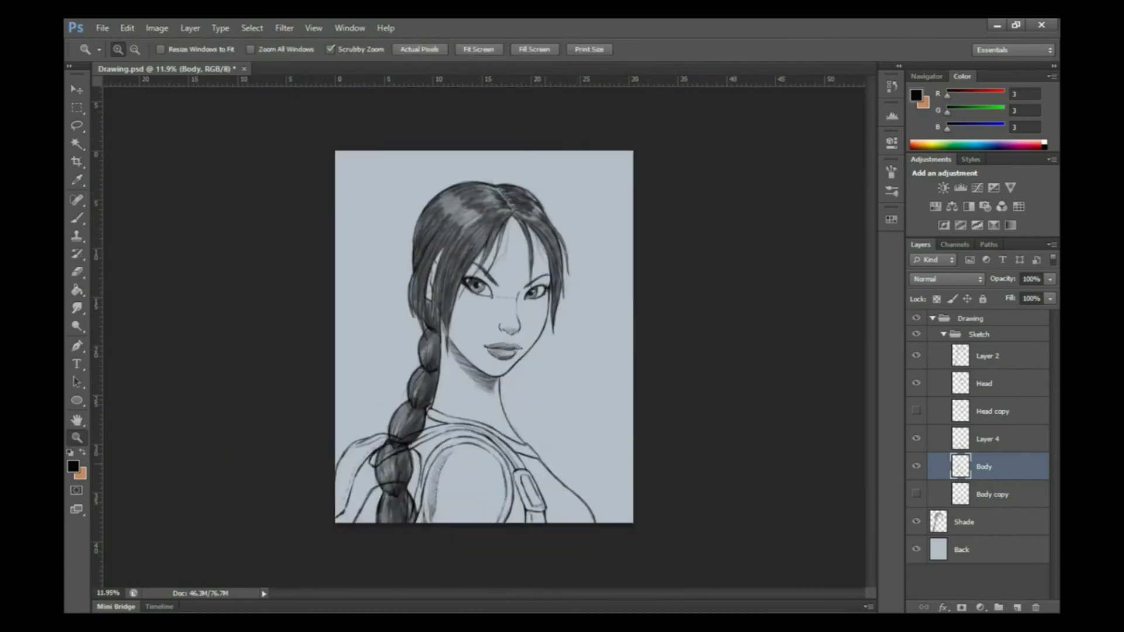
{"action": "left_click_drag", "start_coordinate": [410, 375], "coordinate": [361, 463]}
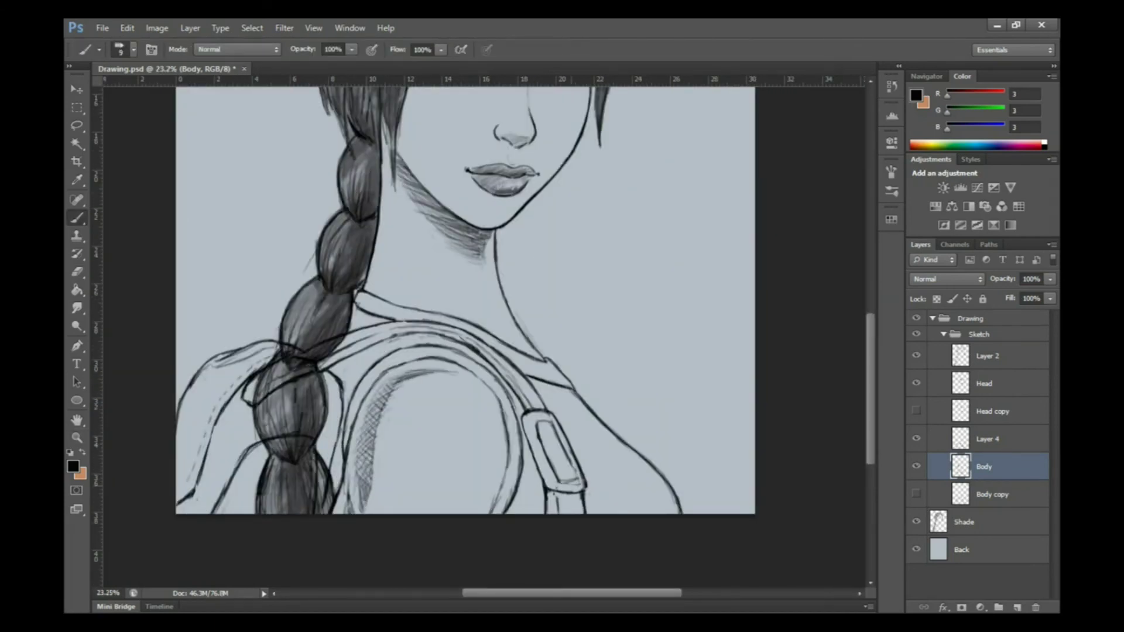
Lasso the backpack strap and brush gray tone inside the outline.
{"action": "key", "text": "l"}
{"action": "mouse_move", "coordinate": [355, 302]}
{"action": "left_mouse_down"}
{"action": "mouse_move", "coordinate": [290, 515]}
{"action": "mouse_move", "coordinate": [354, 303]}
{"action": "left_mouse_up"}
{"action": "key", "text": "b"}
{"action": "left_click_drag", "start_coordinate": [374, 351], "coordinate": [673, 504]}
{"action": "left_click_drag", "start_coordinate": [510, 393], "coordinate": [650, 510]}
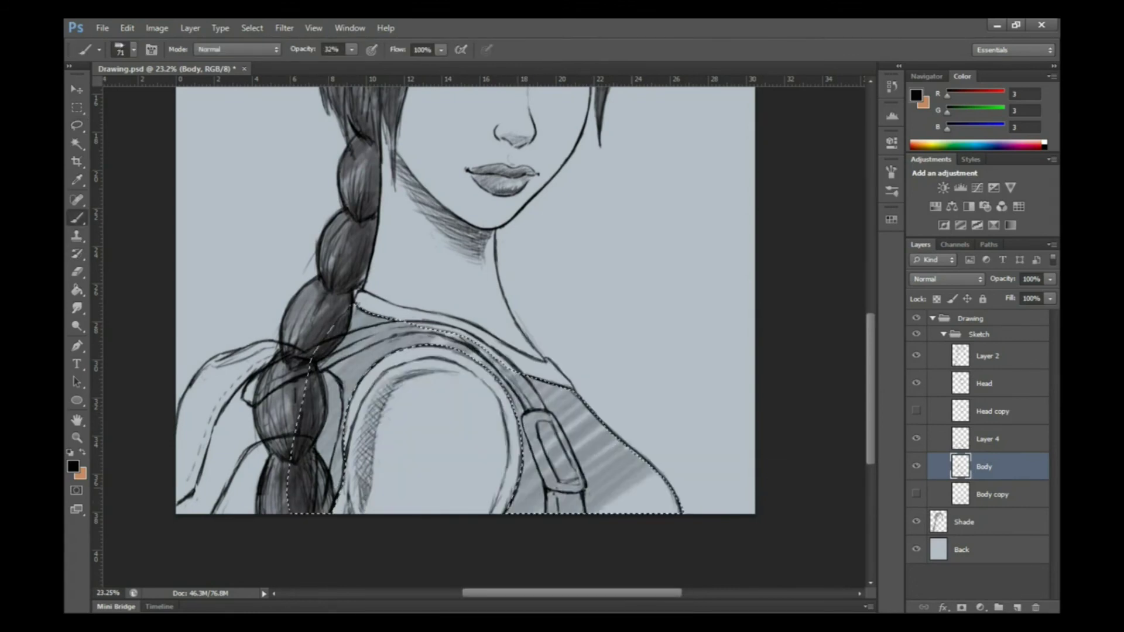
{"action": "left_click_drag", "start_coordinate": [334, 328], "coordinate": [322, 457]}
{"action": "left_click_drag", "start_coordinate": [474, 351], "coordinate": [674, 504]}
Deselect, hatch the strap's right side and bottom, and add a dark line beside the braid.
{"action": "key", "text": "ctrl+d"}
{"action": "scroll", "coordinate": [445, 299], "scroll_direction": "down", "scroll_amount": 1}
{"action": "left_click_drag", "start_coordinate": [480, 439], "coordinate": [460, 486]}
{"action": "left_click_drag", "start_coordinate": [589, 457], "coordinate": [545, 486]}
{"action": "mouse_move", "coordinate": [290, 448]}
{"action": "left_mouse_down"}
{"action": "mouse_move", "coordinate": [278, 351]}
{"action": "mouse_move", "coordinate": [334, 322]}
{"action": "mouse_move", "coordinate": [293, 384]}
{"action": "mouse_move", "coordinate": [284, 351]}
{"action": "left_mouse_up"}
Erase stray strokes near the braid and zoom in to inspect the face, braid and strap.
{"action": "key", "text": "e"}
{"action": "mouse_move", "coordinate": [269, 410]}
{"action": "left_mouse_down"}
{"action": "mouse_move", "coordinate": [308, 331]}
{"action": "mouse_move", "coordinate": [422, 325]}
{"action": "mouse_move", "coordinate": [492, 410]}
{"action": "mouse_move", "coordinate": [518, 486]}
{"action": "mouse_move", "coordinate": [509, 515]}
{"action": "left_mouse_up"}
{"action": "key", "text": "z"}
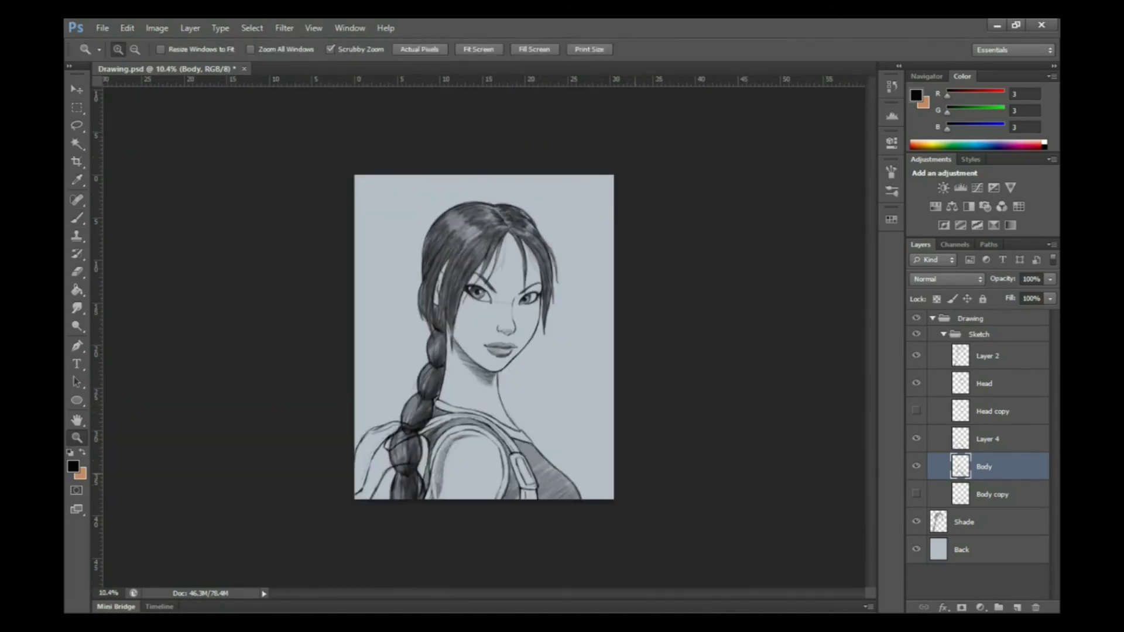
{"action": "left_click_drag", "start_coordinate": [545, 293], "coordinate": [603, 293]}
{"action": "left_click_drag", "start_coordinate": [428, 468], "coordinate": [465, 147]}
{"action": "left_click_drag", "start_coordinate": [486, 328], "coordinate": [410, 328]}
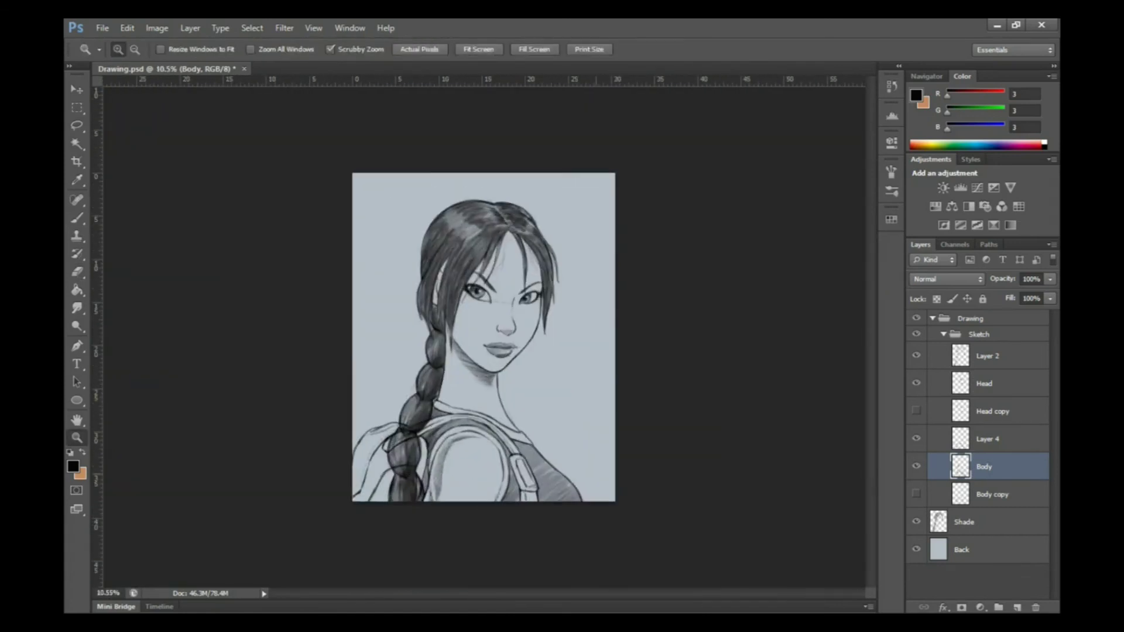
{"action": "left_click", "coordinate": [964, 521]}
{"action": "key", "text": "ctrl+plus"}
{"action": "key", "text": "ctrl+plus"}
{"action": "key", "text": "ctrl+plus"}
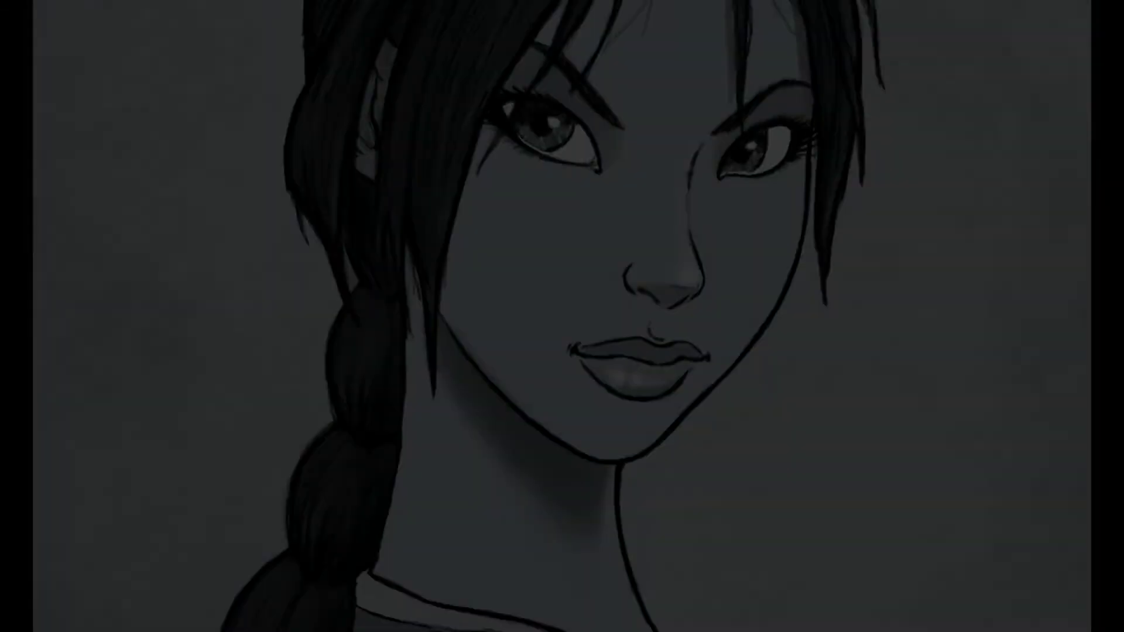